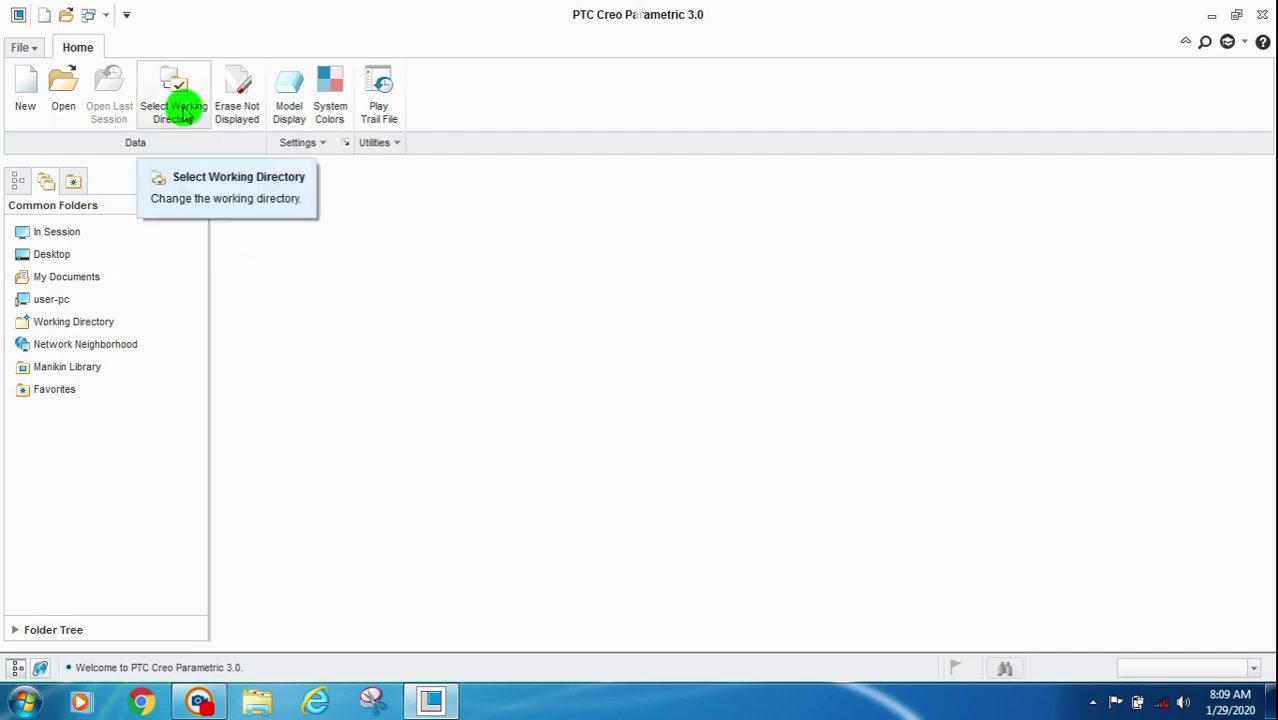
Create a folder named 2020.01.29 on the Desktop and set it as the working directory.
click(180, 113)
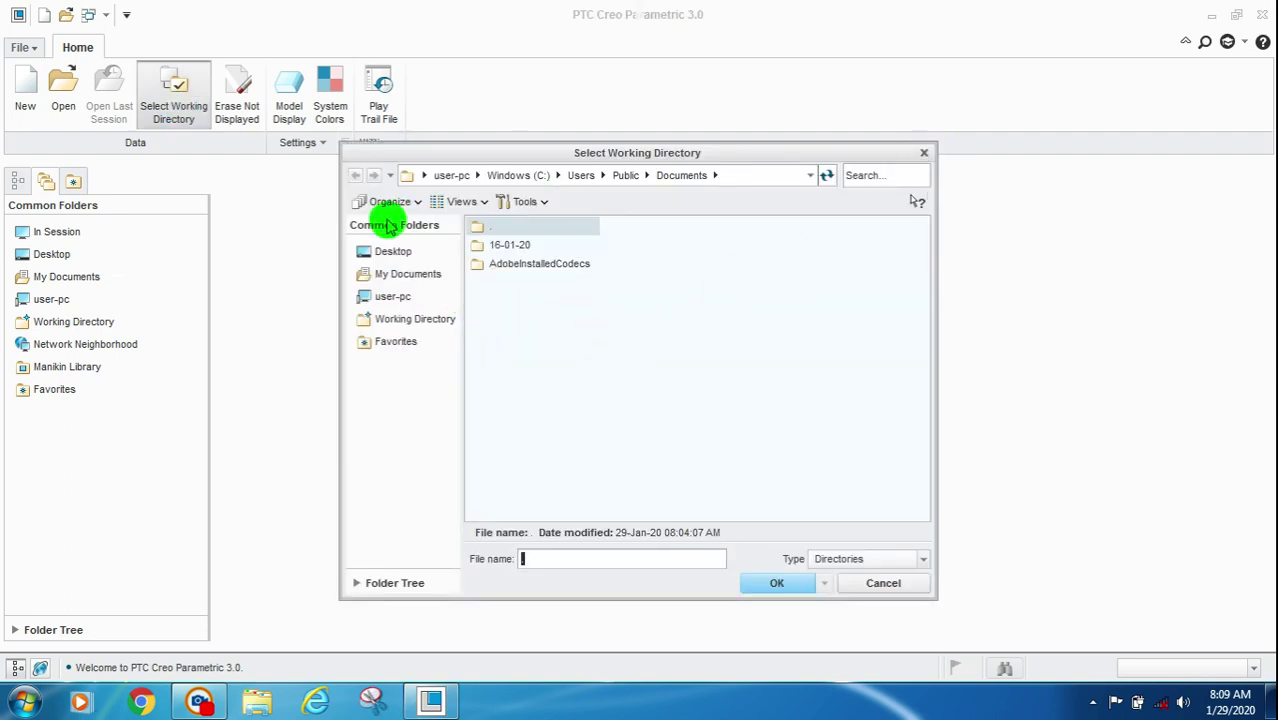
click(398, 256)
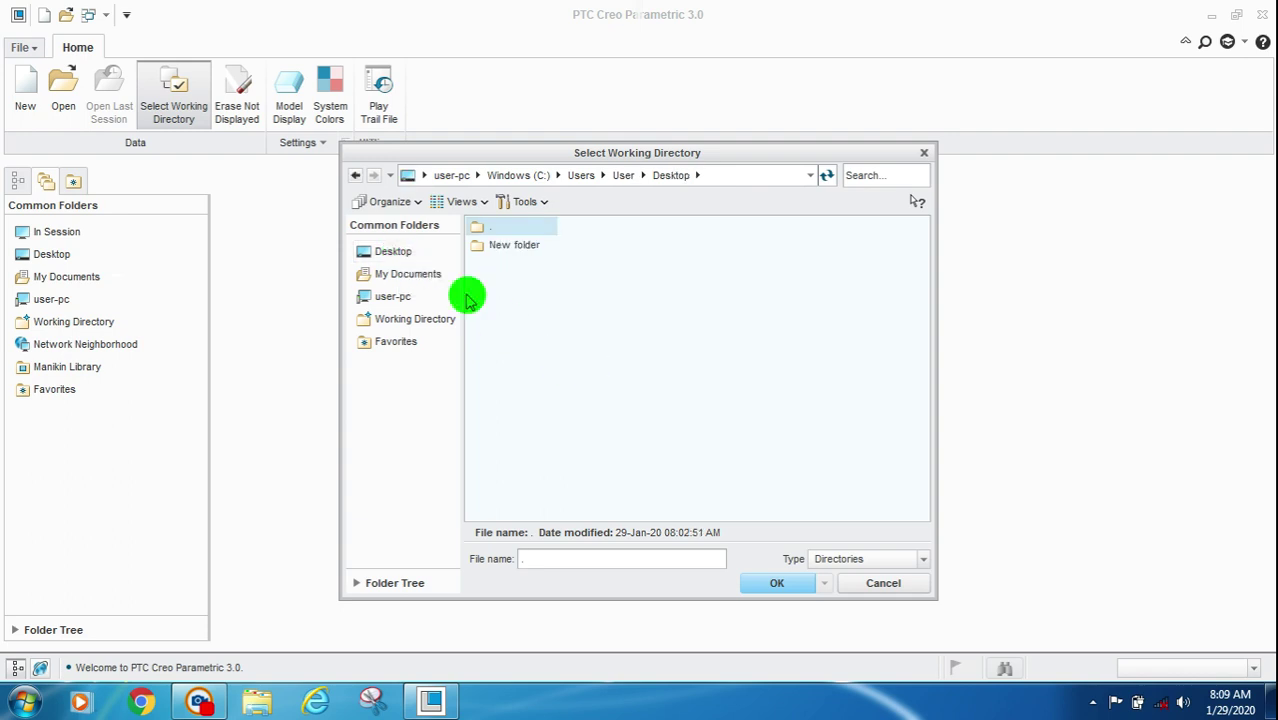
right_click(528, 324)
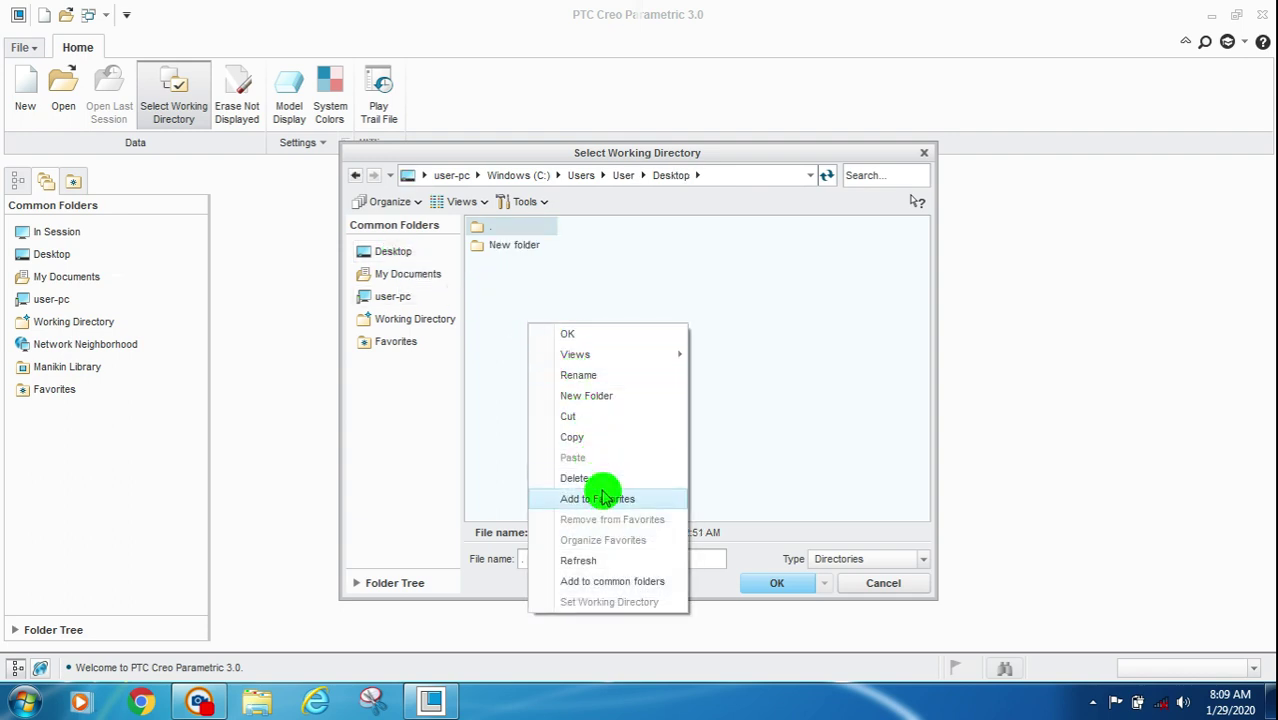
click(600, 397)
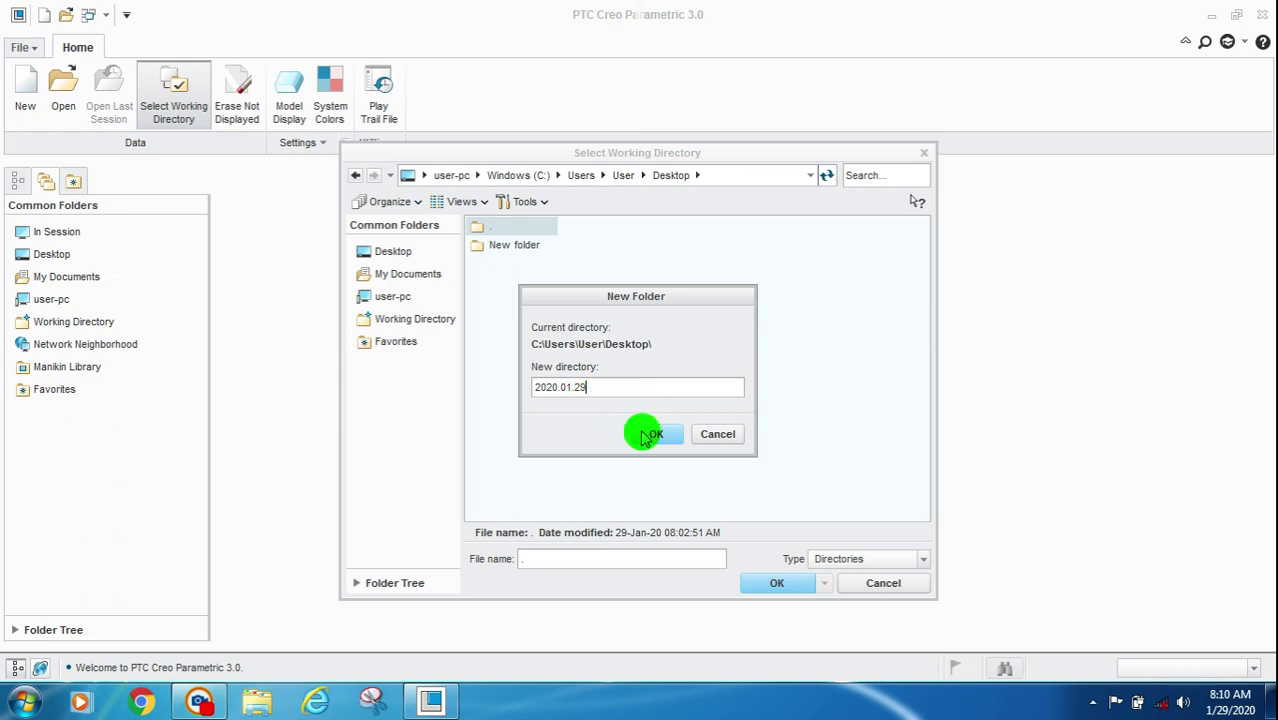
click(645, 433)
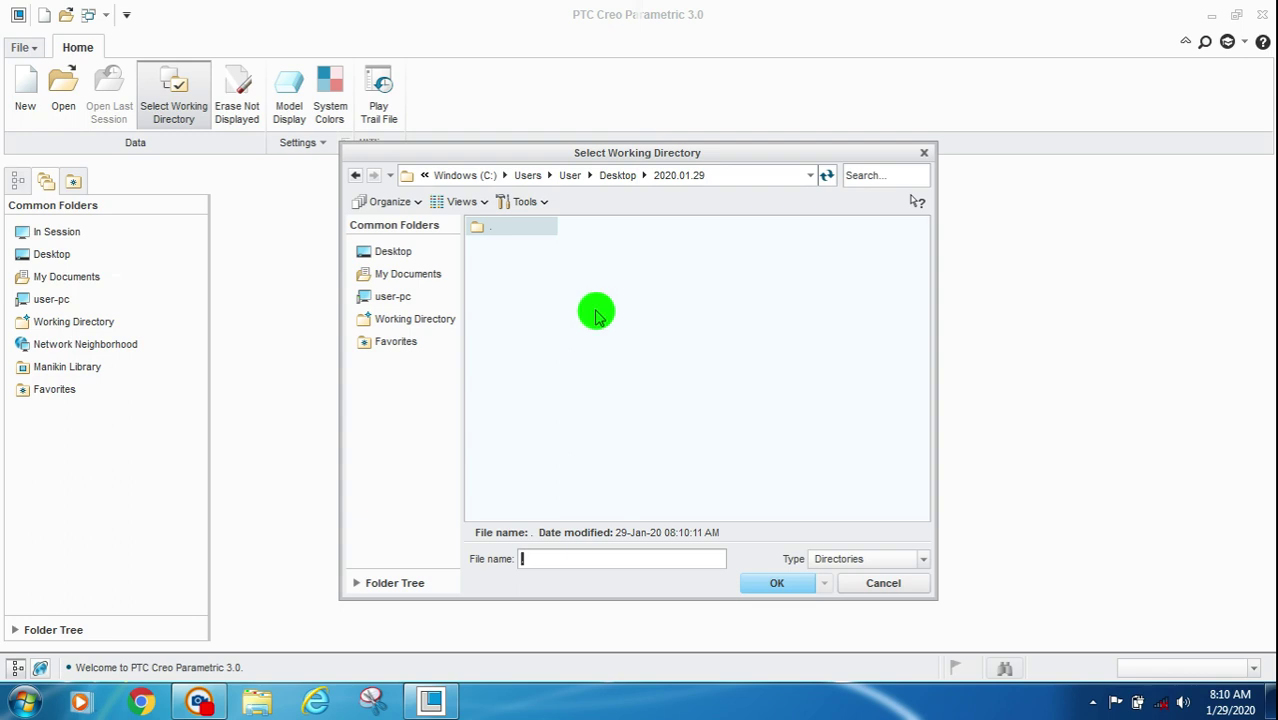
click(794, 582)
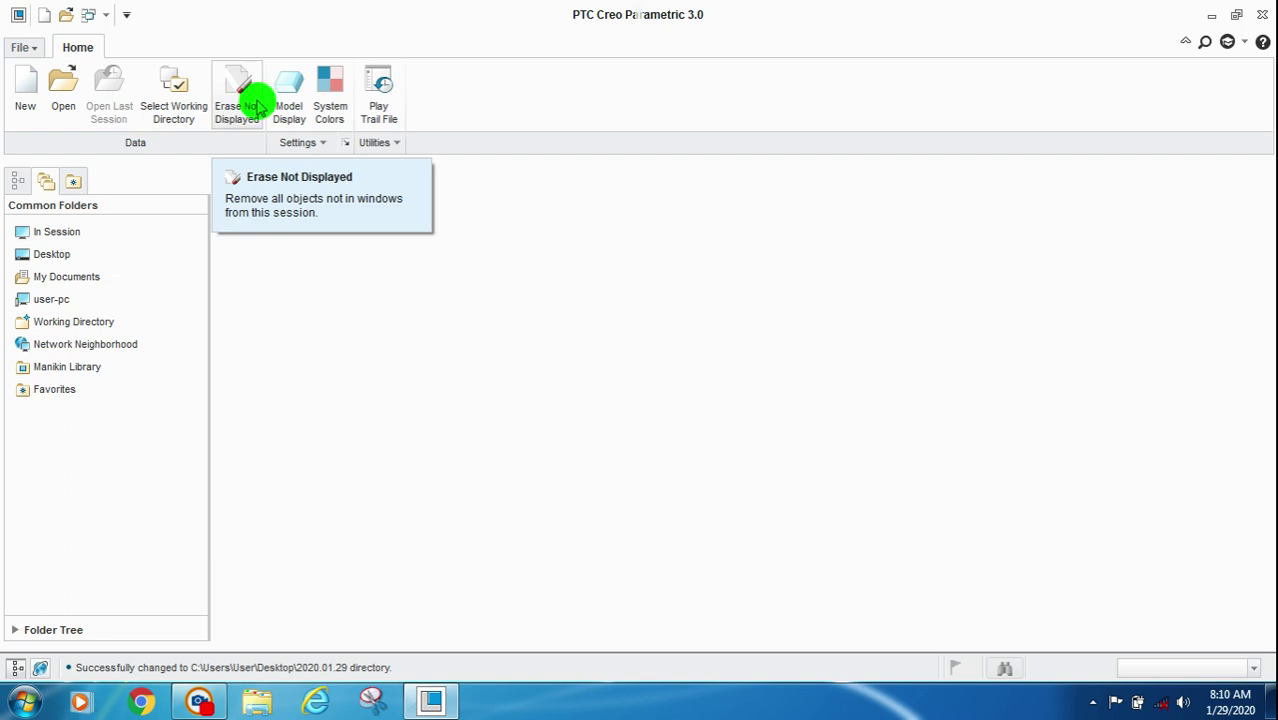
Start a new solid part named ex_001 without using the default template.
click(26, 97)
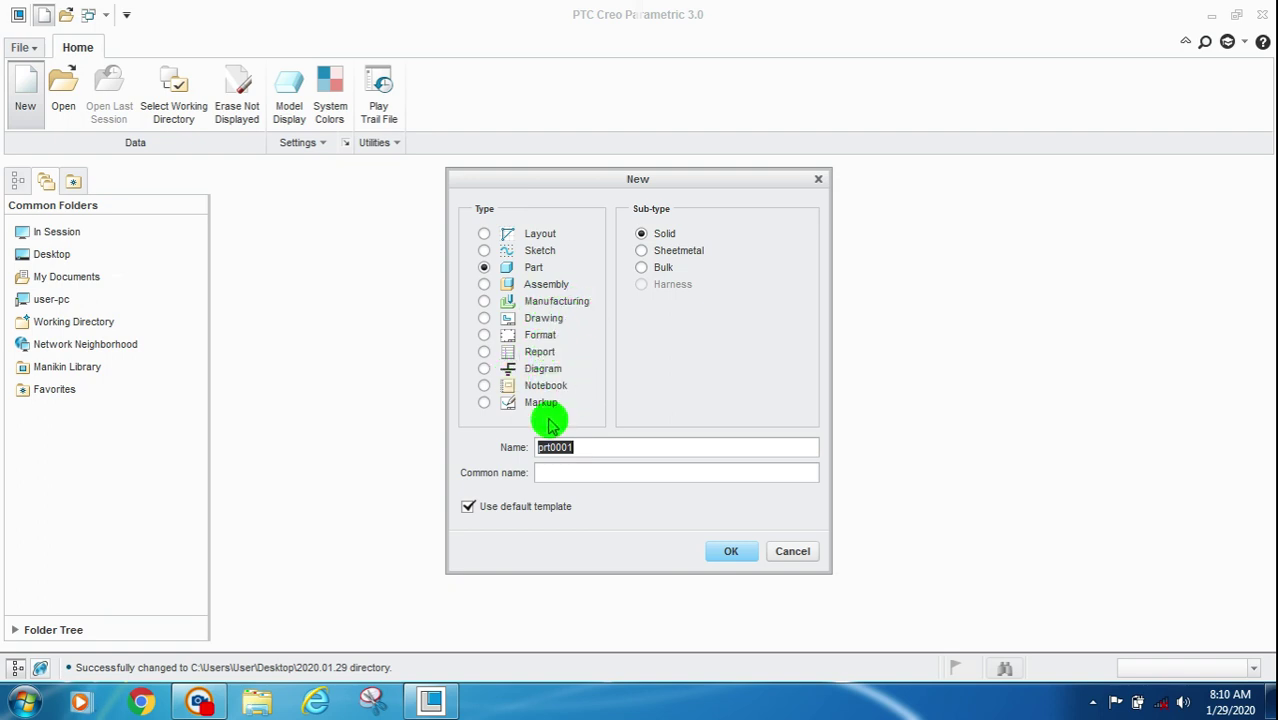
click(470, 508)
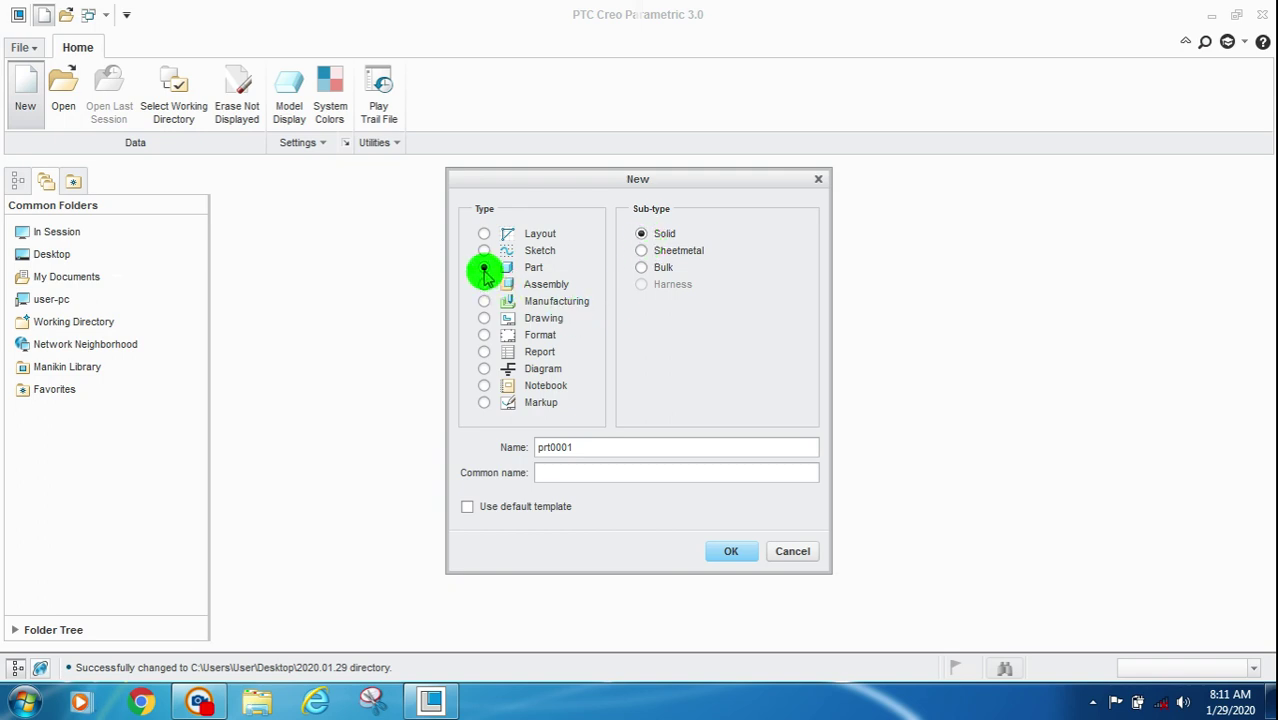
click(484, 252)
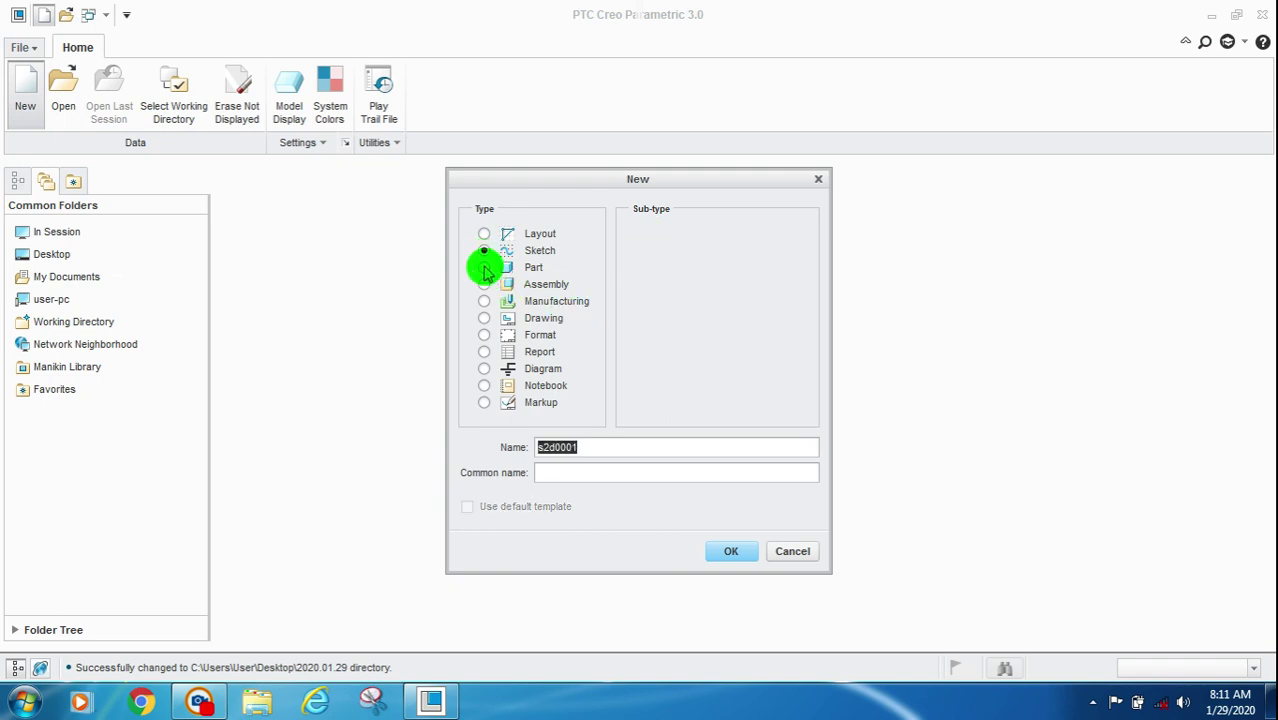
click(485, 270)
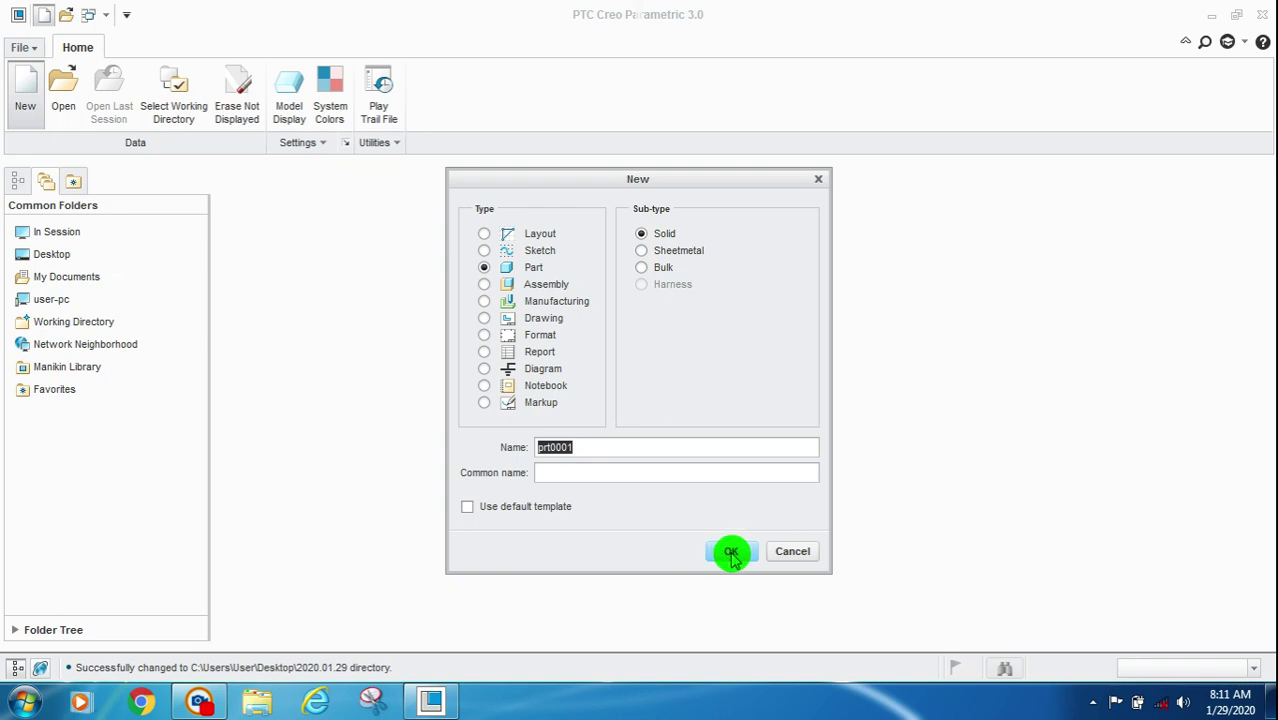
drag(579, 445, 527, 440)
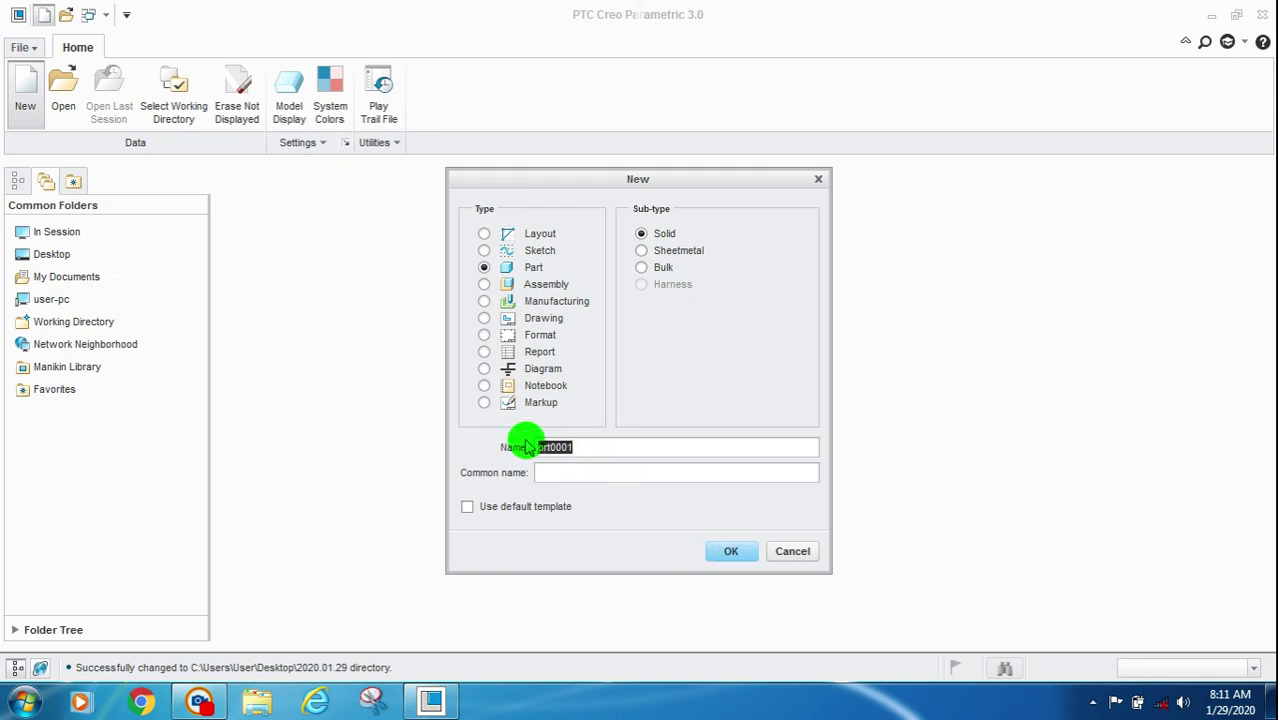
text(ex)
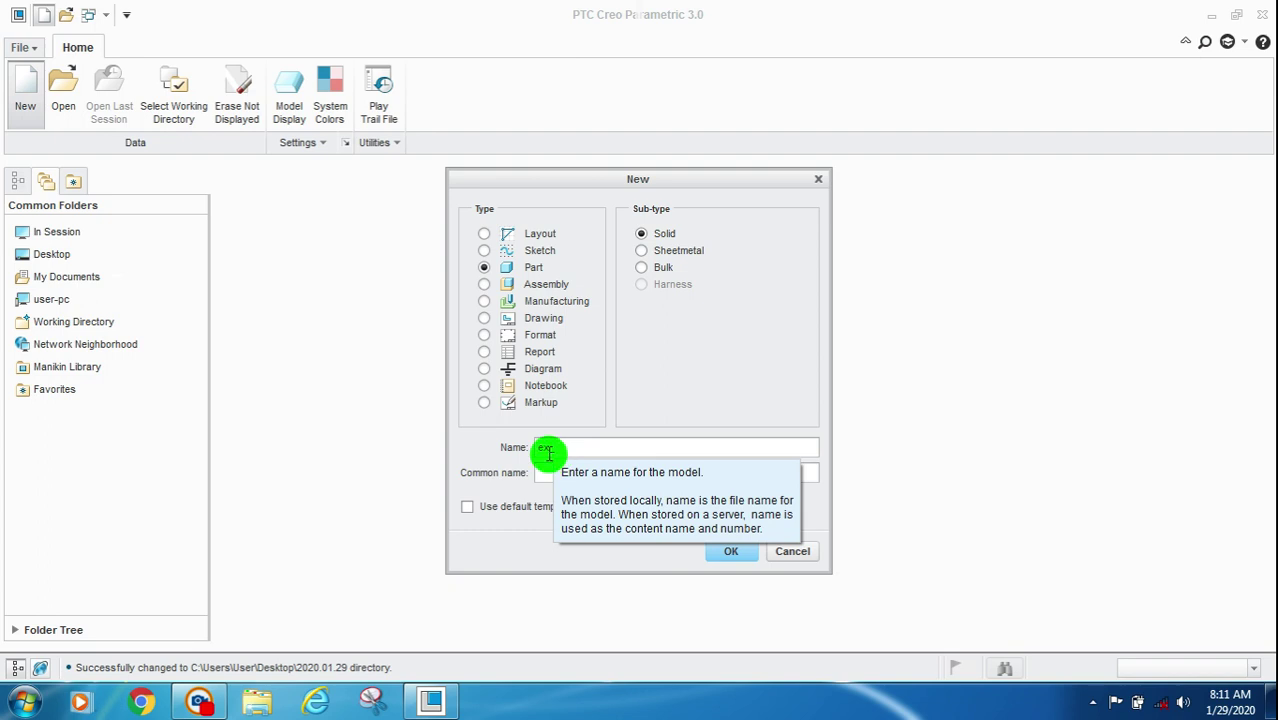
text(001)
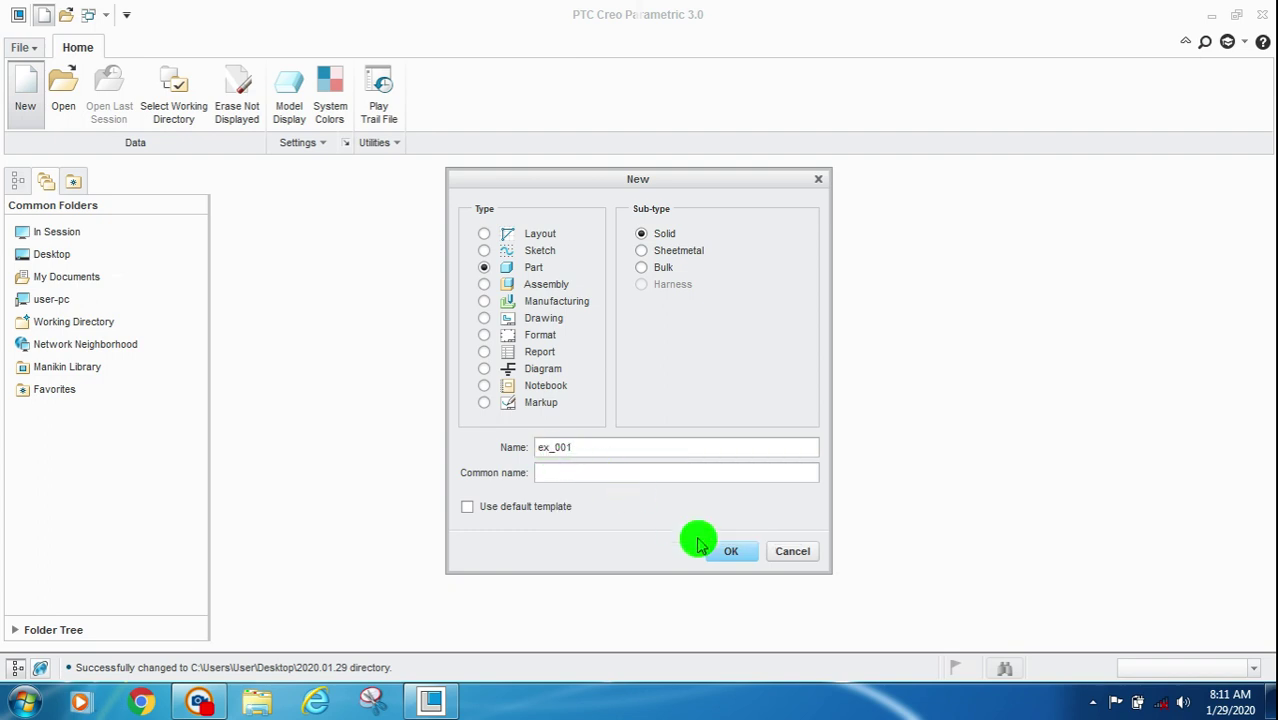
click(729, 551)
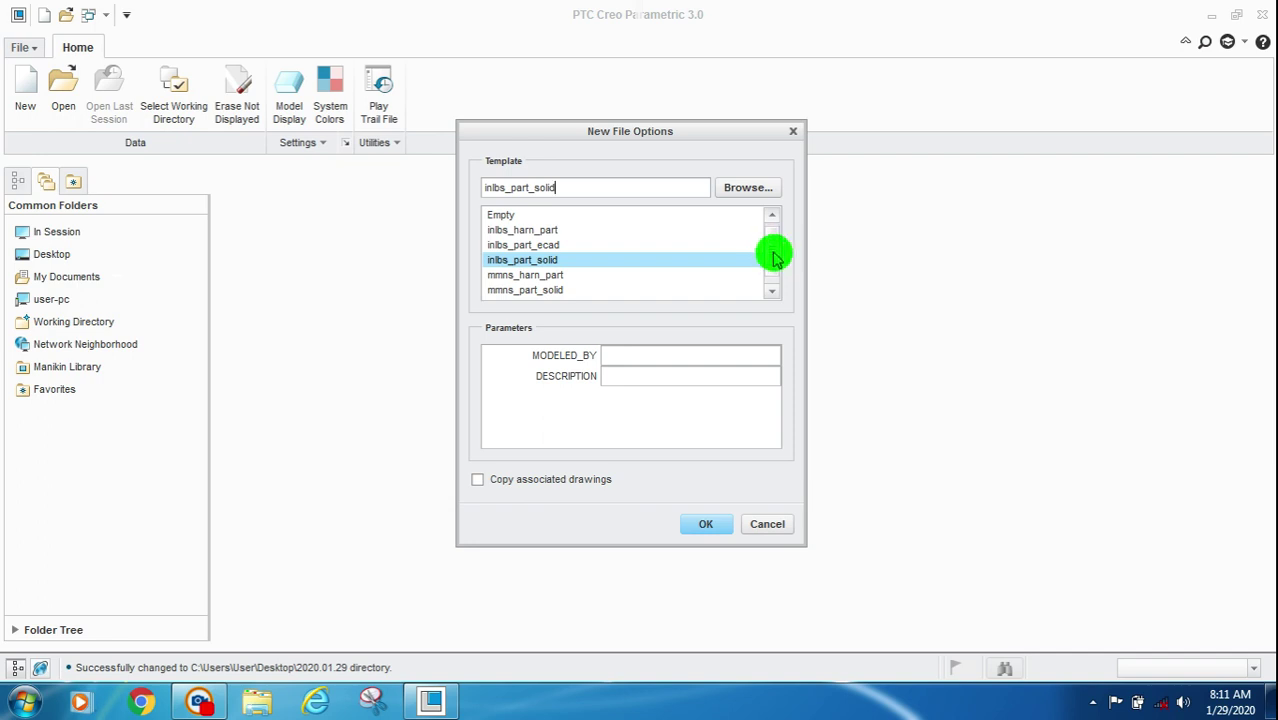
Choose the mmns_part_solid template for the new part and create it.
drag(771, 252, 772, 260)
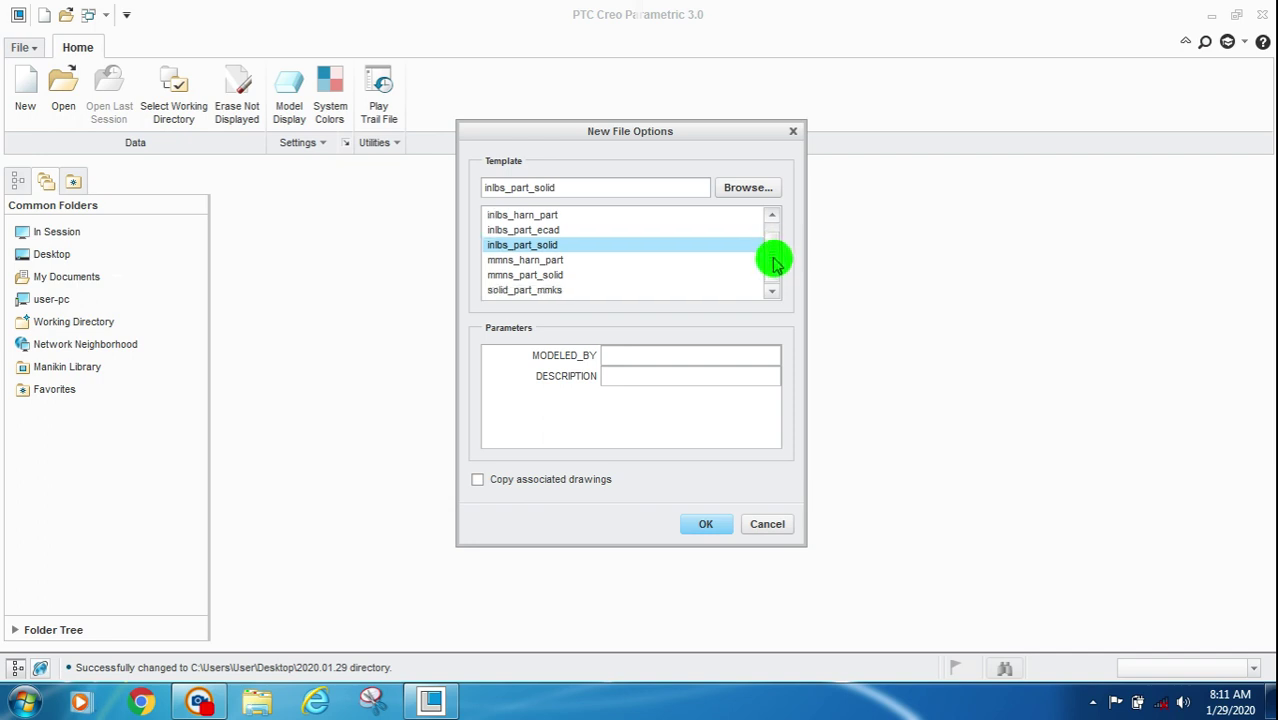
click(539, 278)
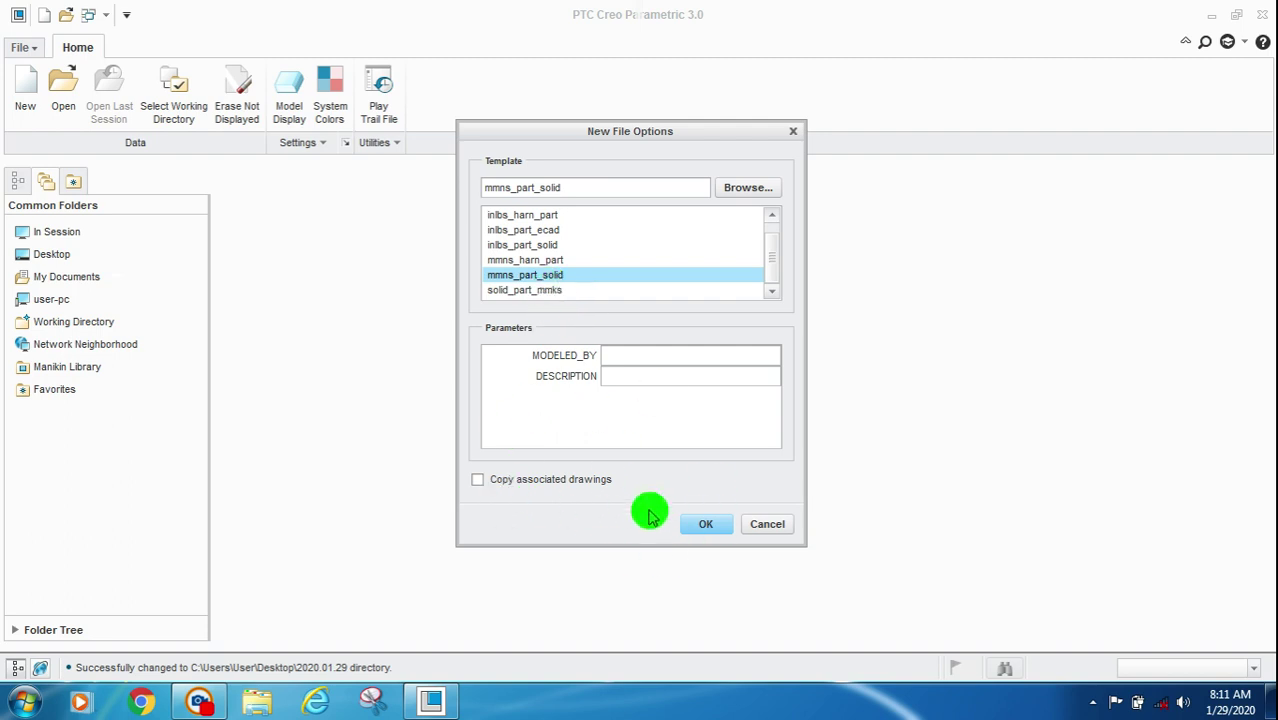
click(702, 524)
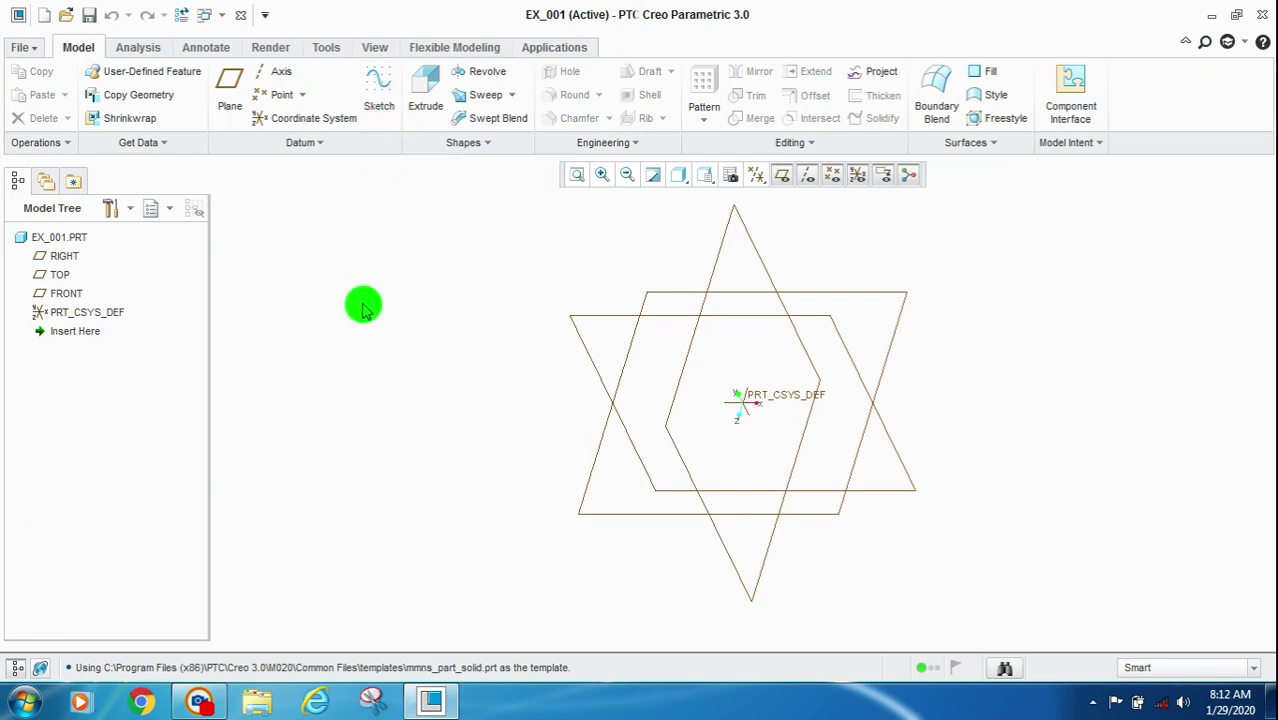
Start a sketch on the FRONT plane with the RIGHT plane as right-facing reference, and orient the view parallel to the screen.
click(377, 90)
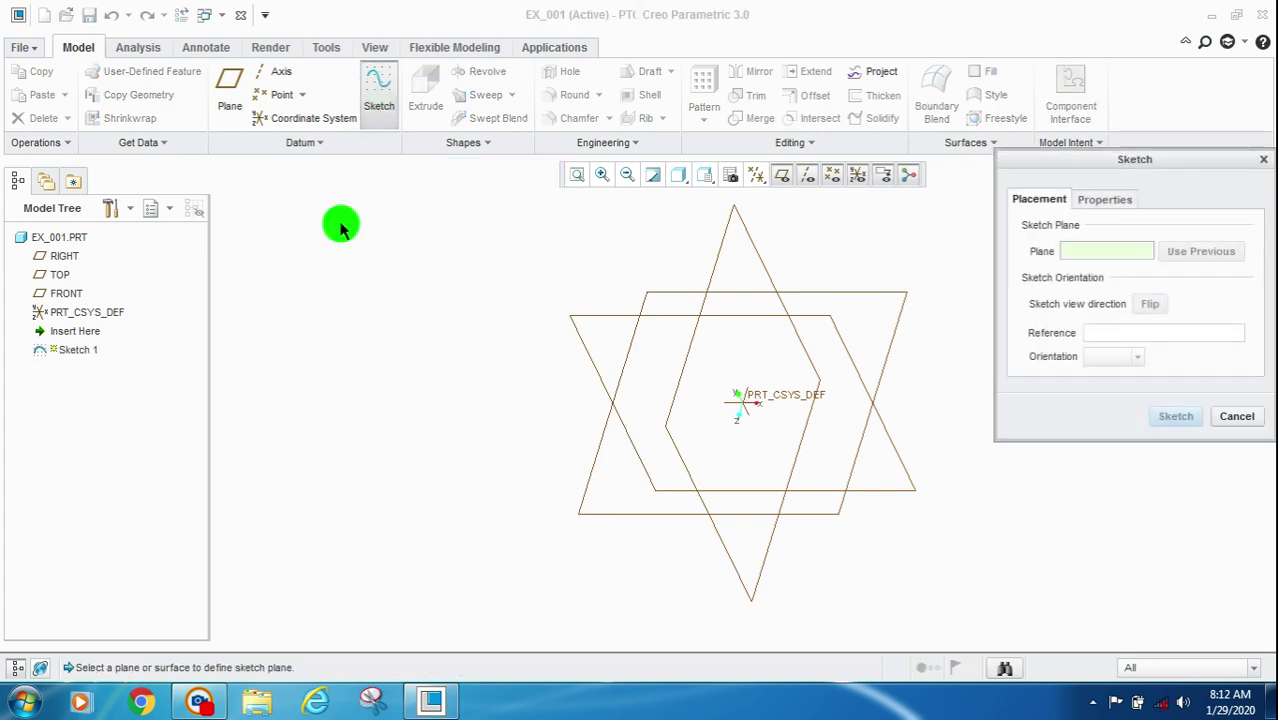
click(68, 294)
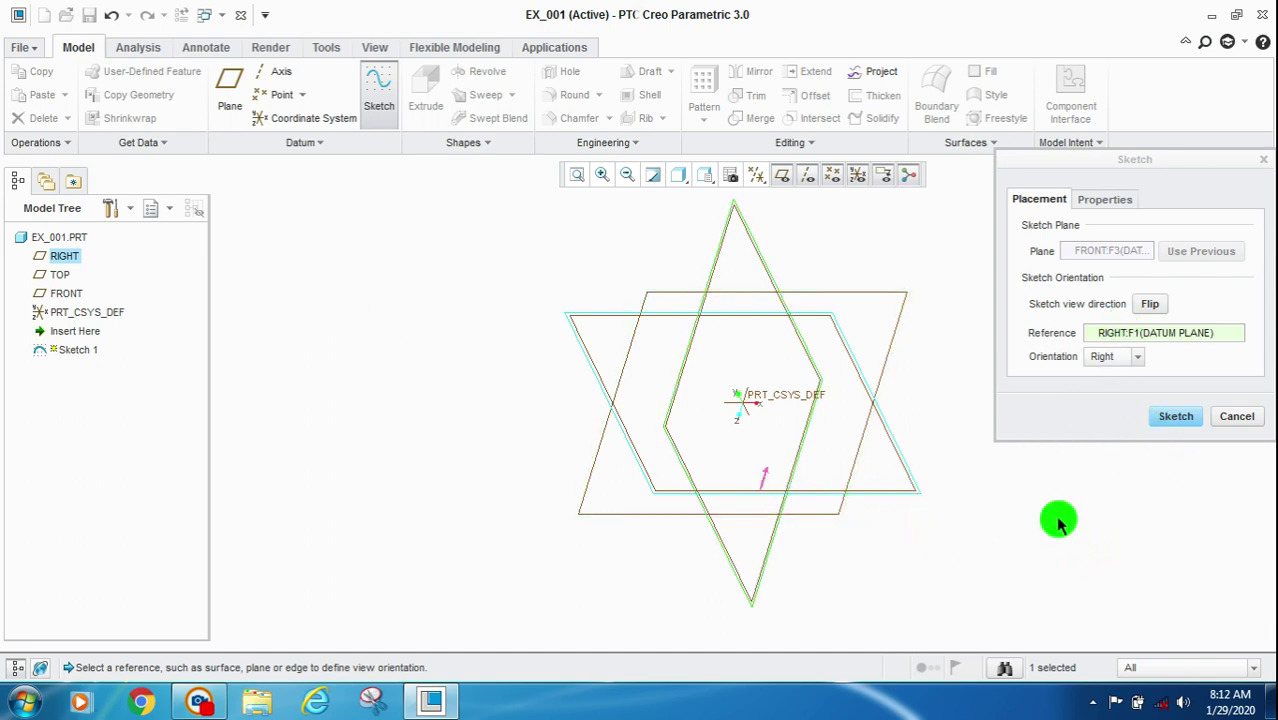
click(1151, 305)
click(1151, 305)
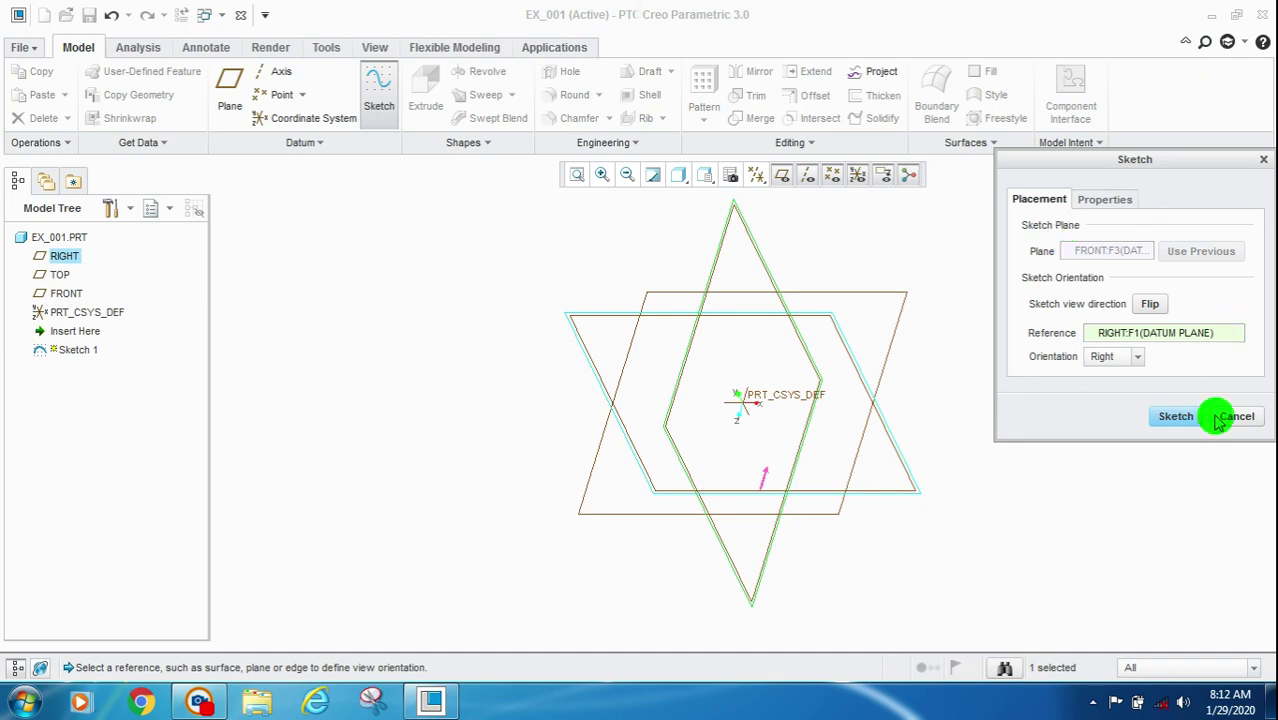
click(1178, 418)
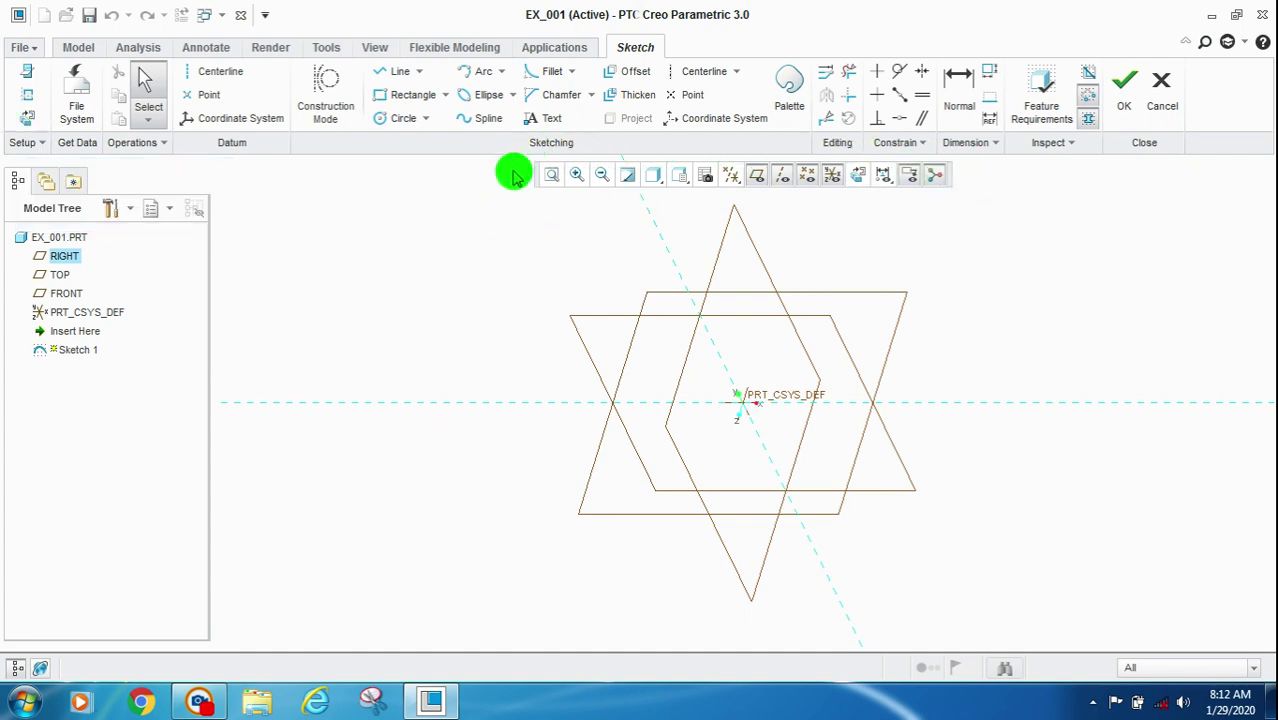
click(860, 183)
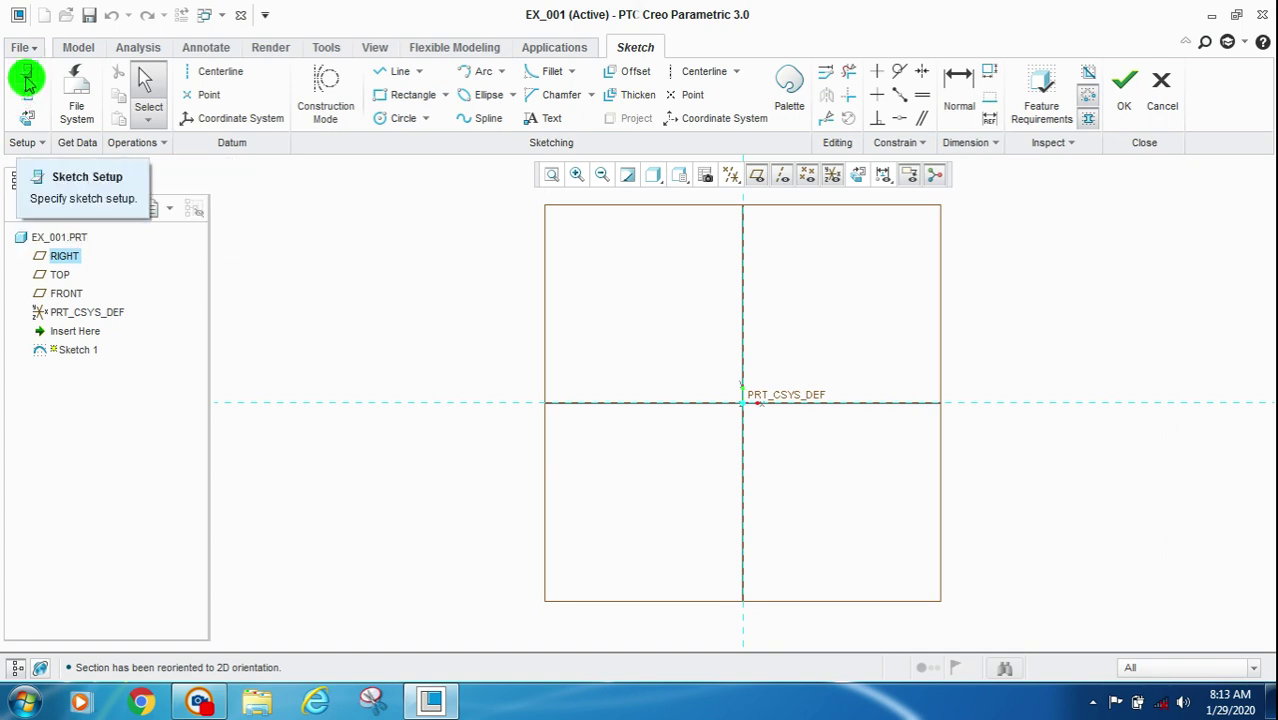
Review the sketch setup and the RIGHT and TOP plane references, then restore the 2D sketch view.
click(27, 82)
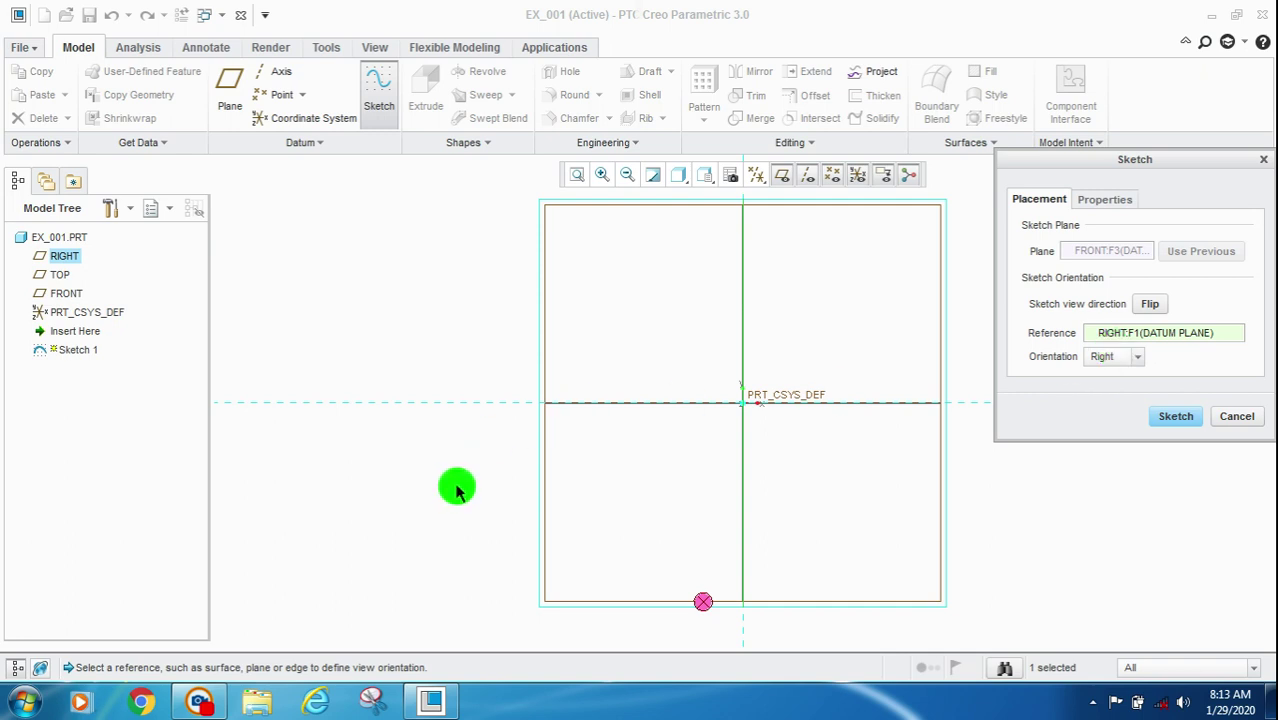
click(1177, 417)
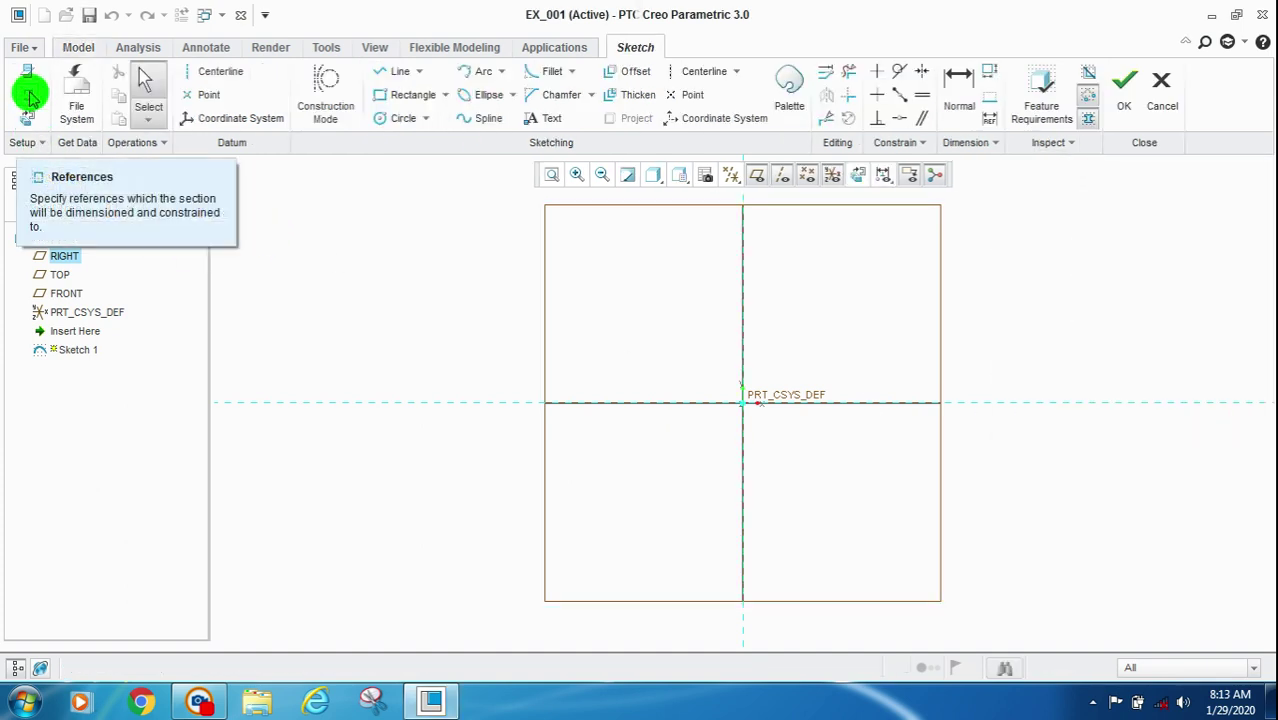
click(28, 95)
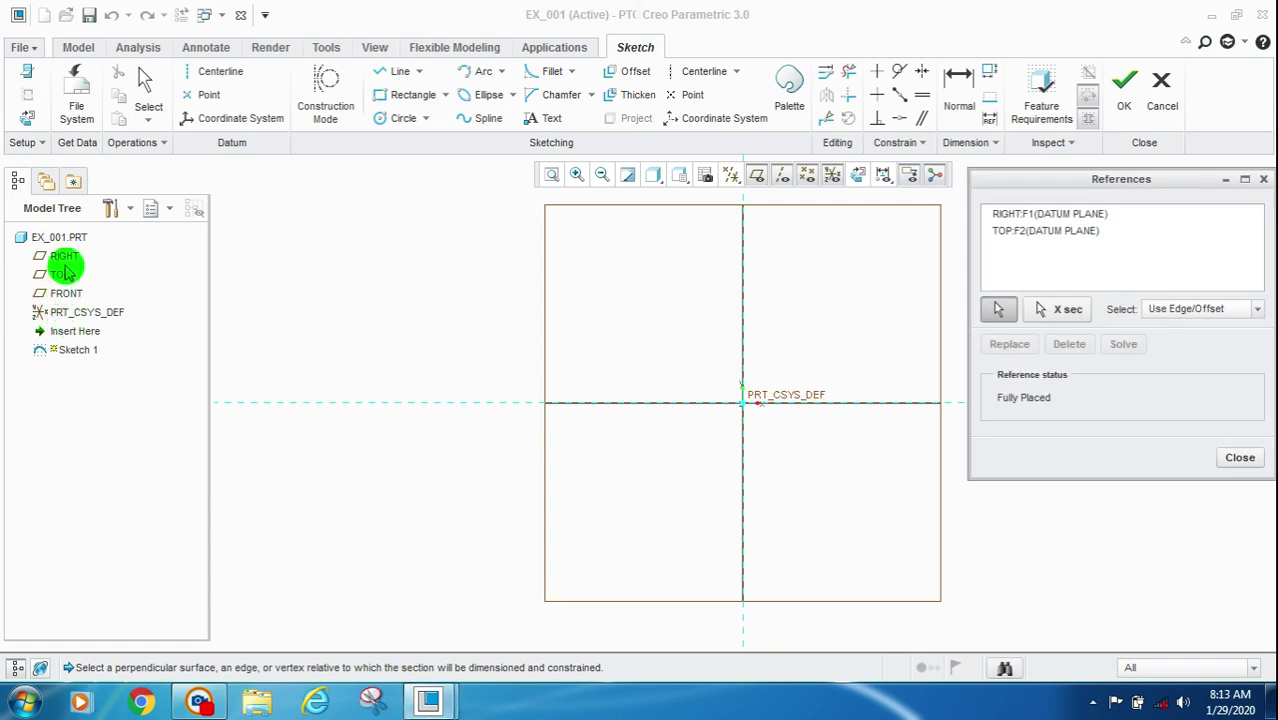
click(1020, 231)
click(1022, 215)
mouse_move(562, 323)
middle_down()
mouse_move(579, 339)
mouse_move(695, 283)
middle_up()
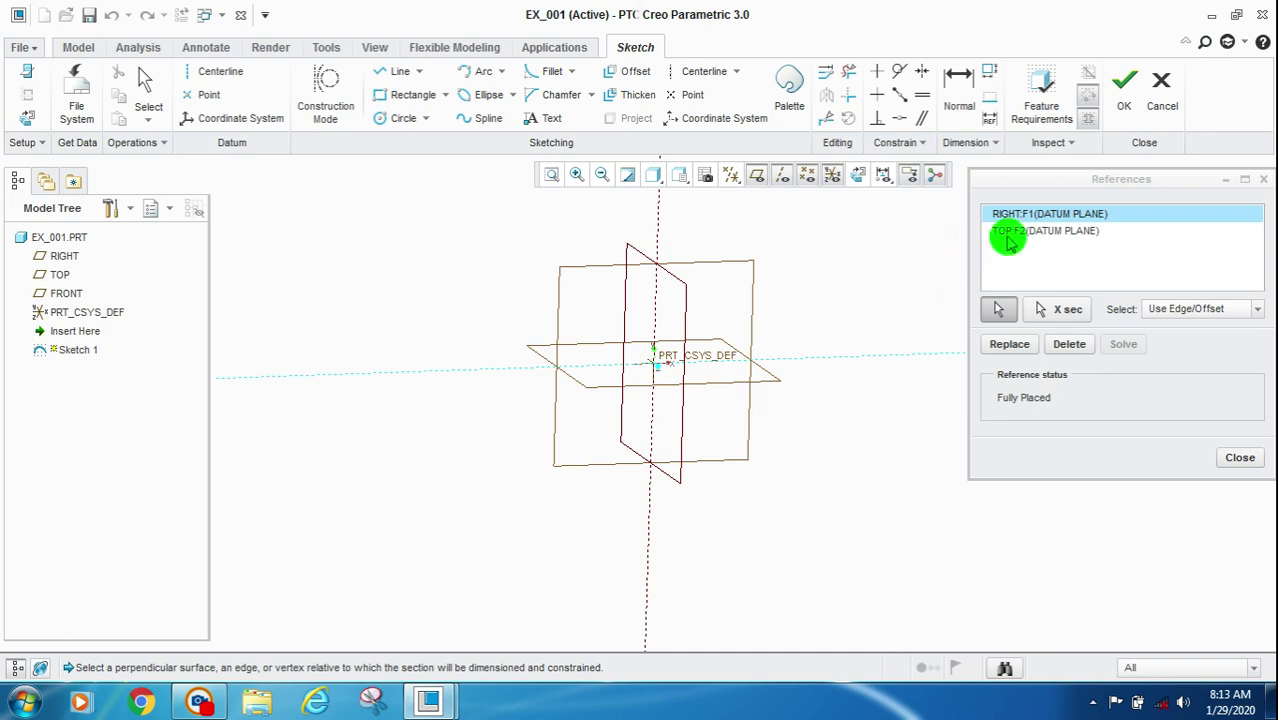
click(1010, 236)
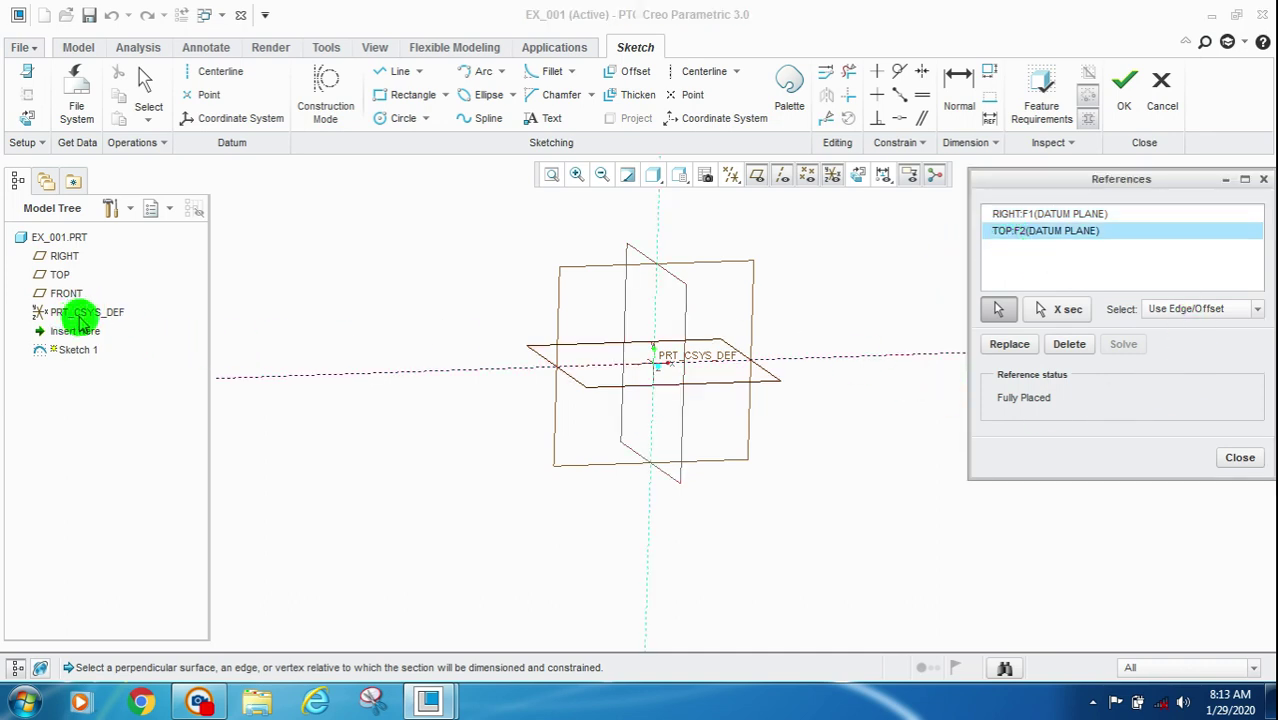
click(1240, 457)
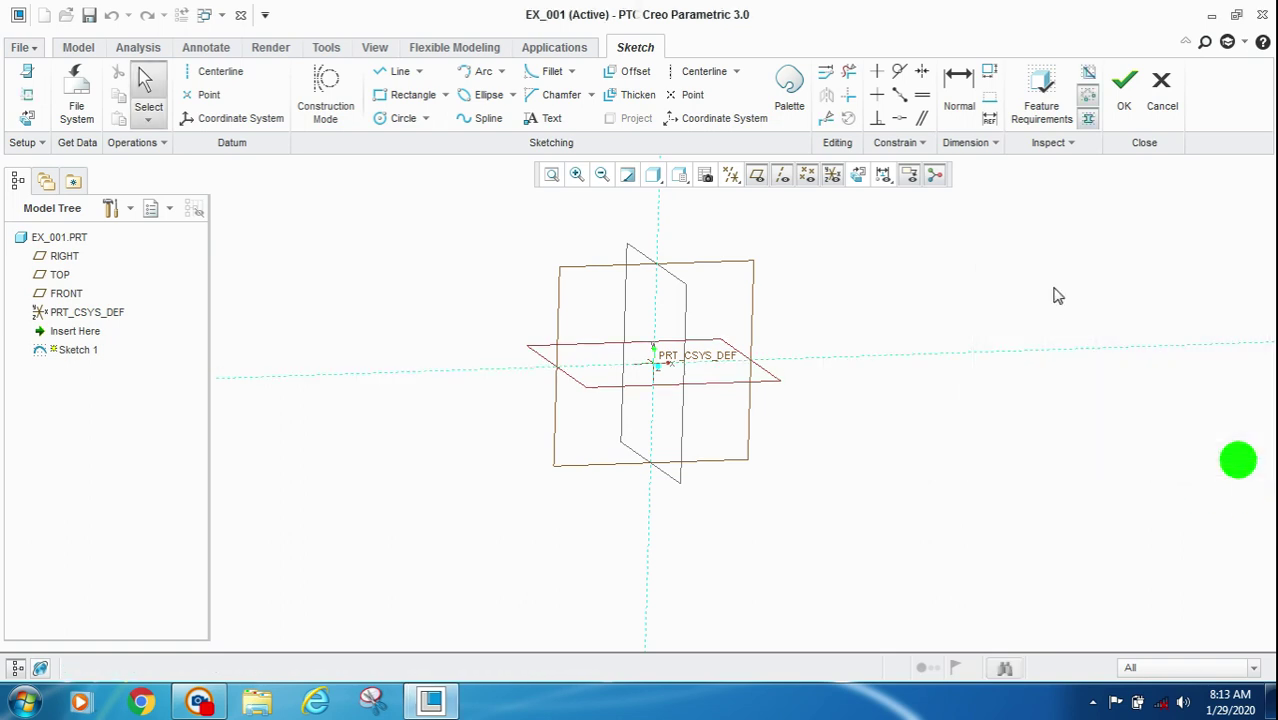
click(858, 175)
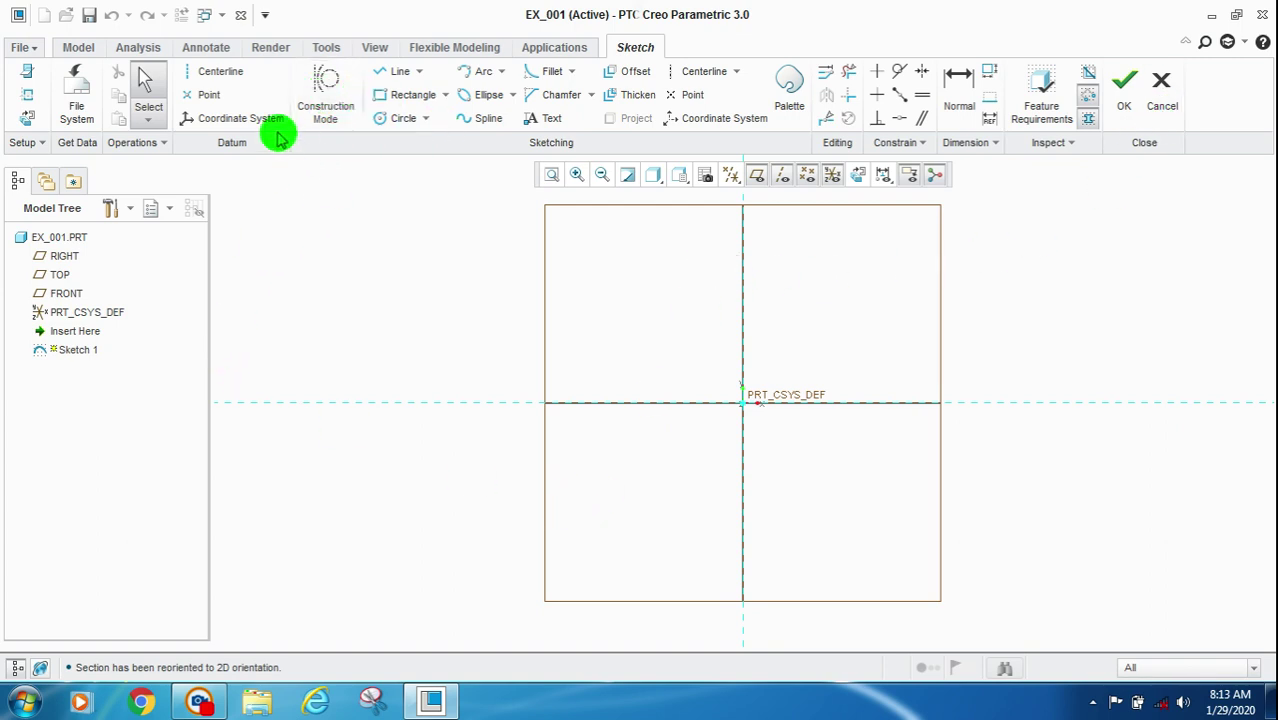
Place a datum point in the sketch's upper-right quadrant, about 132 mm right of and 142 mm above the origin.
click(209, 97)
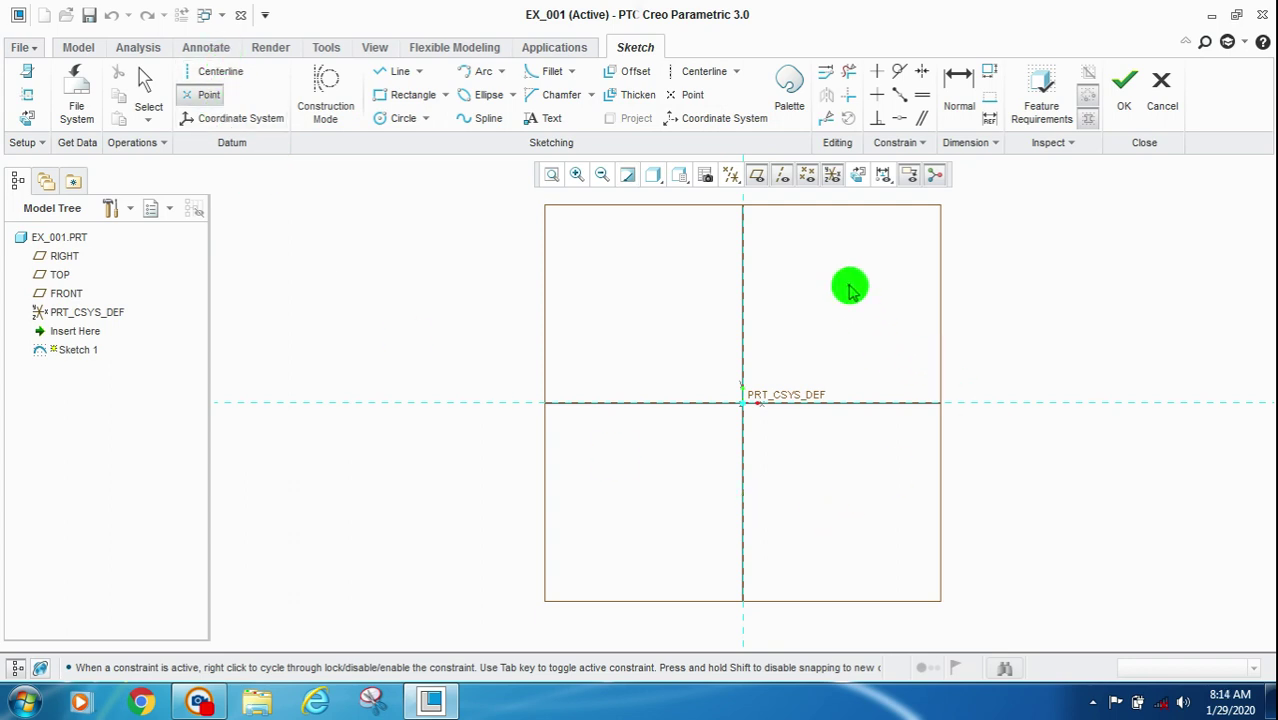
click(1013, 330)
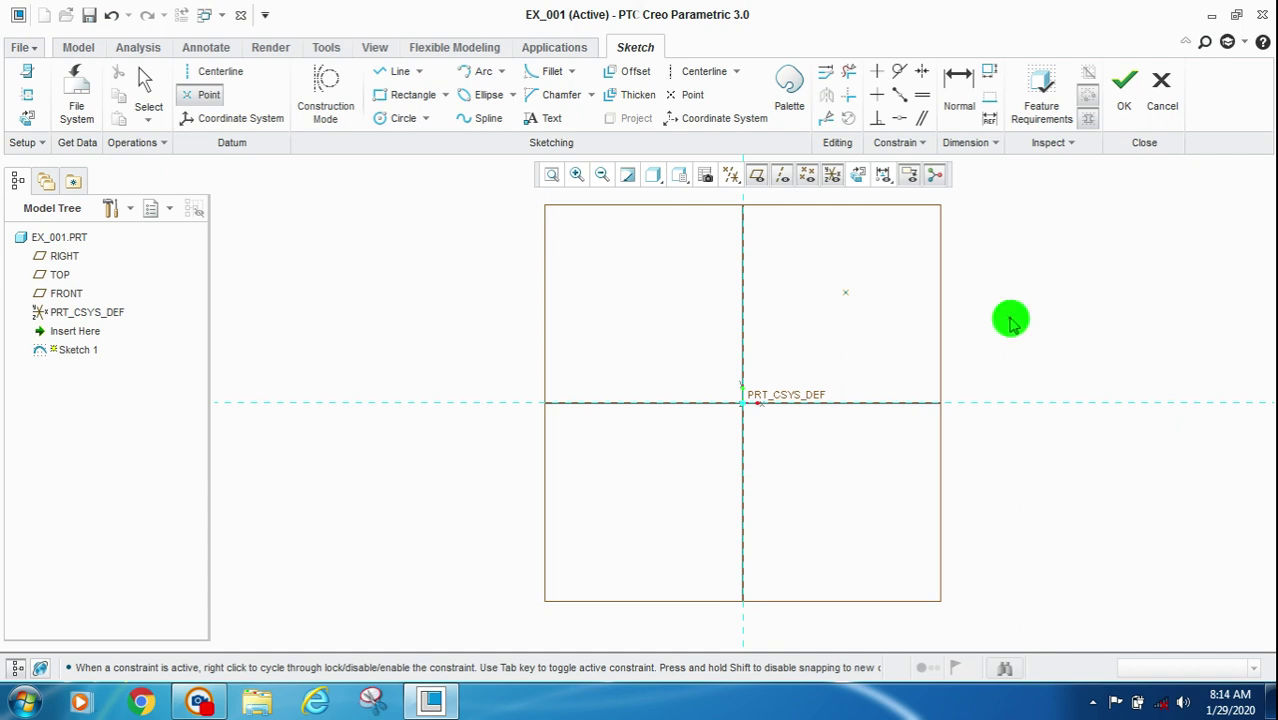
middle_click(1012, 322)
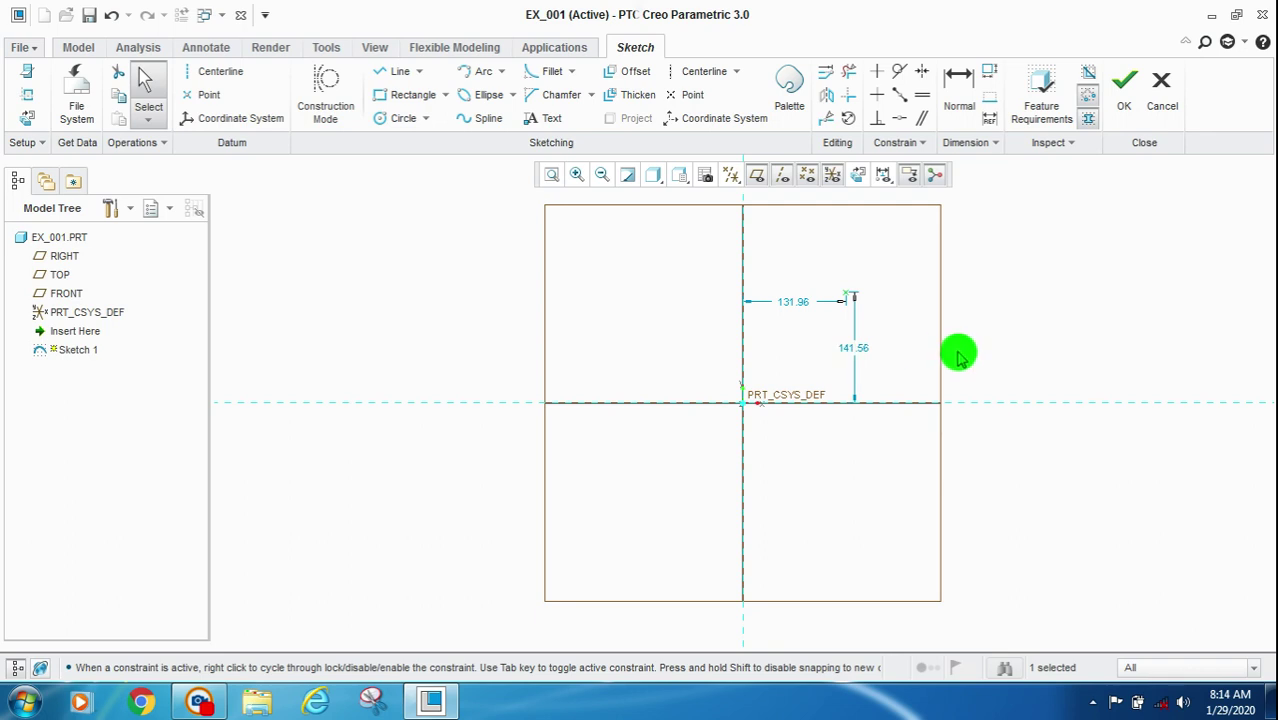
Move the point's vertical dimension outside the plane outline and its horizontal dimension up to the outline's top edge.
drag(850, 348, 996, 360)
drag(790, 305, 800, 208)
click(995, 365)
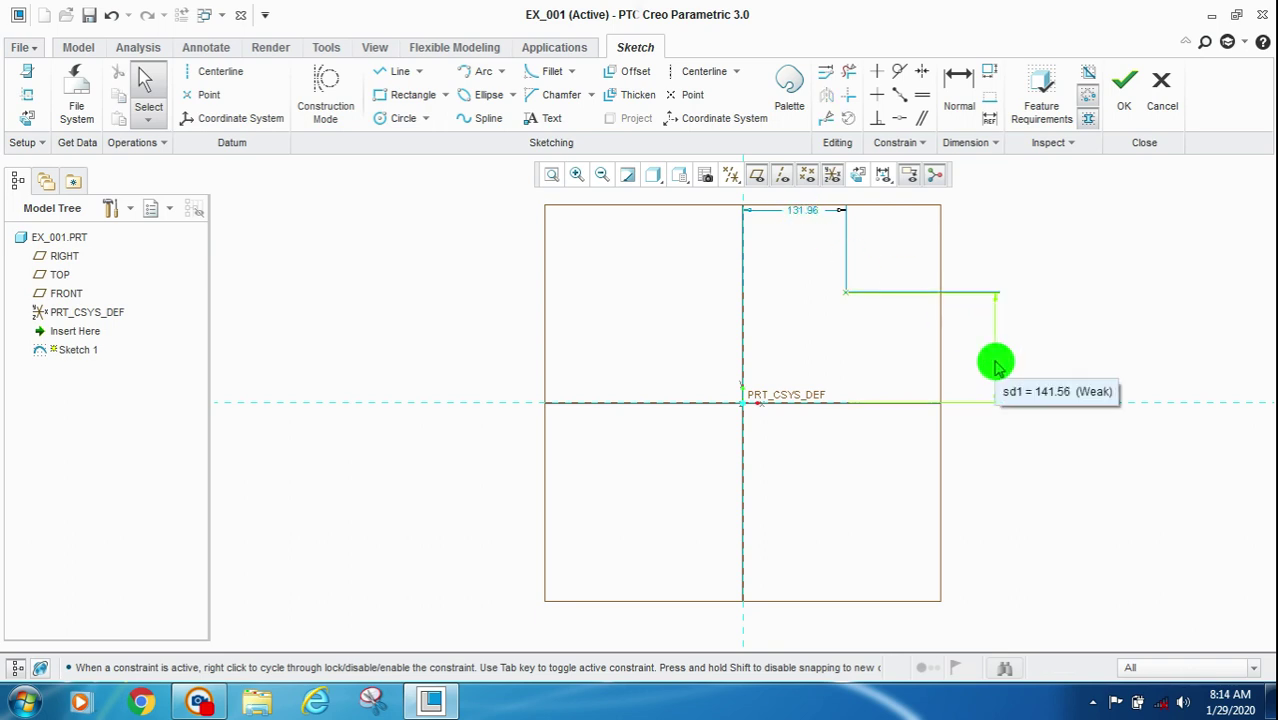
click(988, 352)
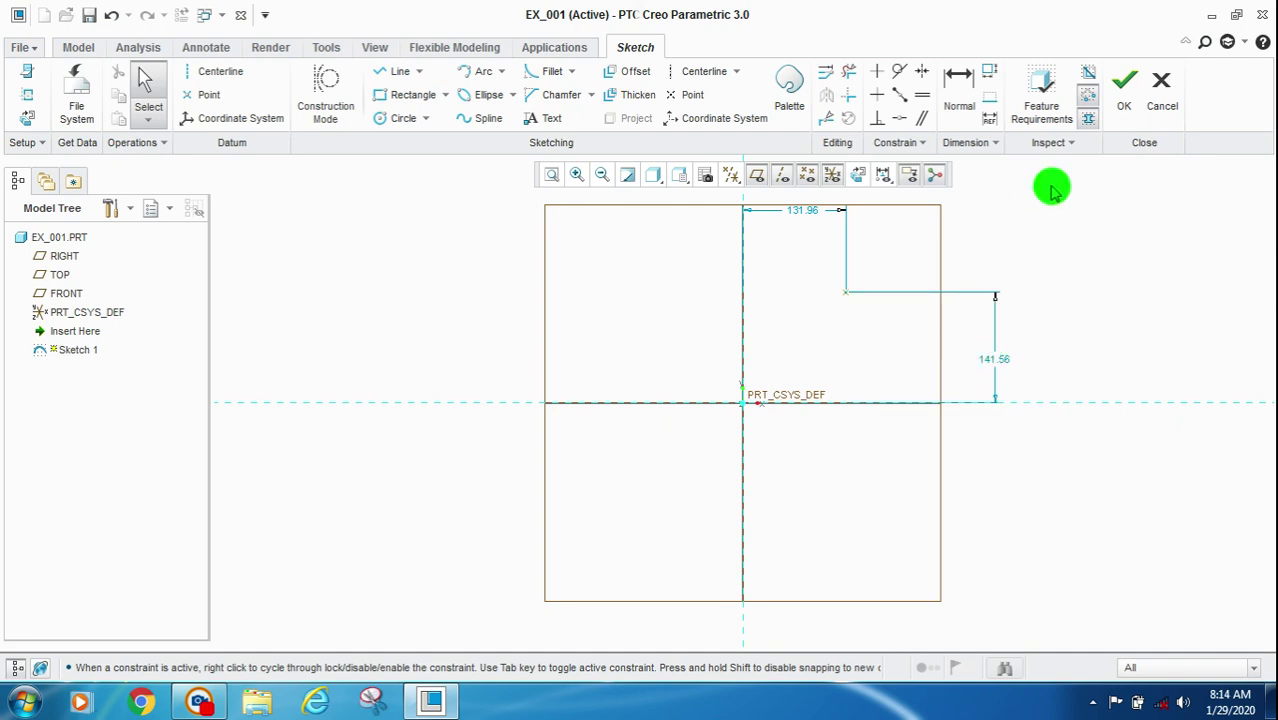
Set the sketched point's vertical and horizontal dimensions to 100 mm each.
double_click(997, 360)
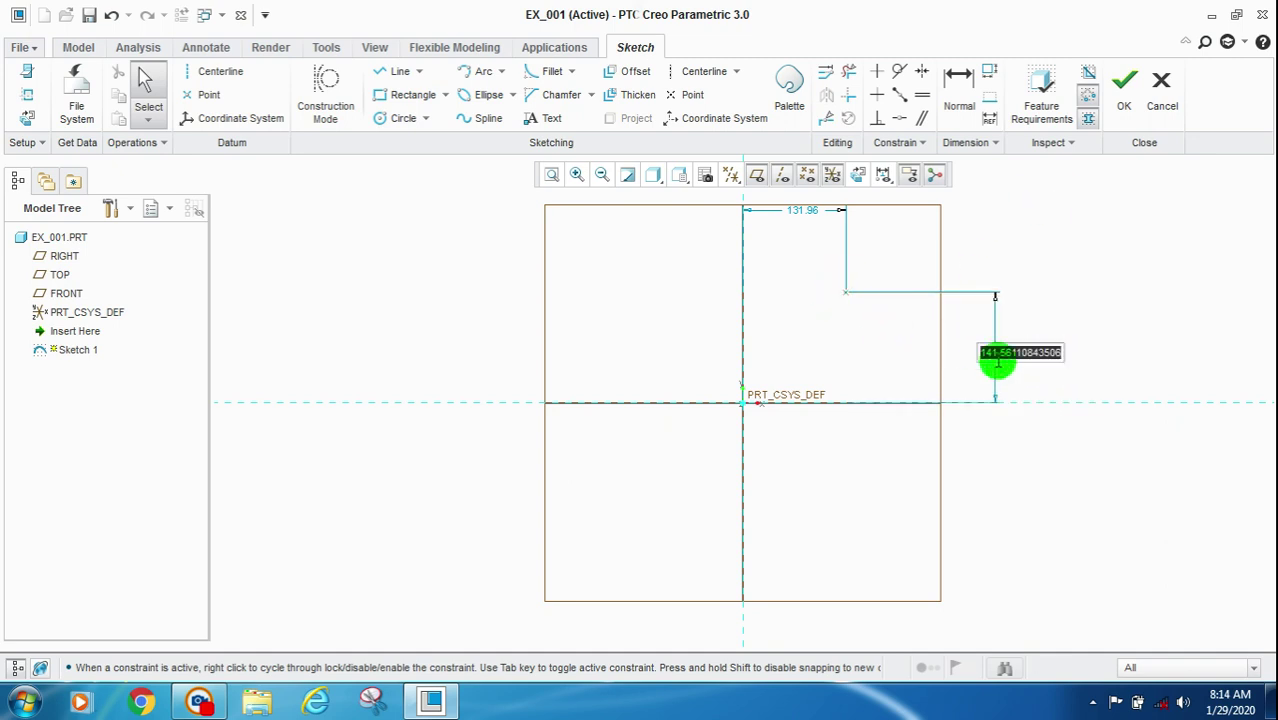
text(1)
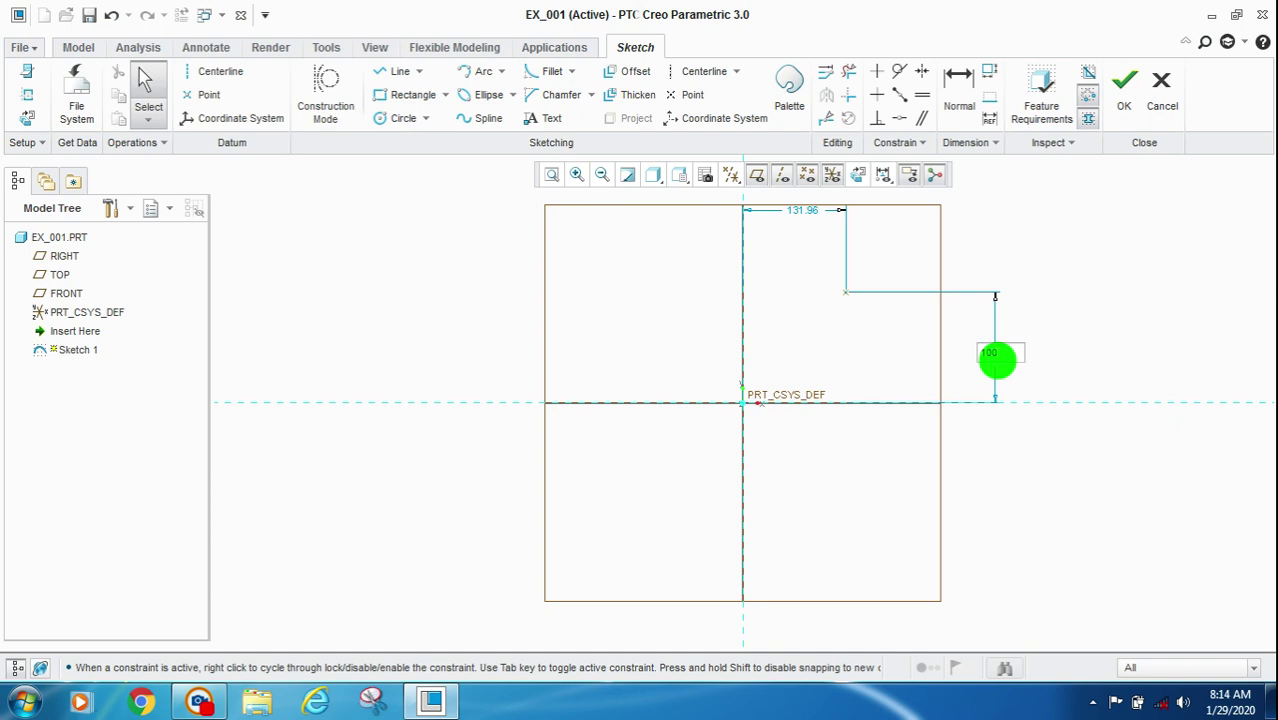
text(00)
key(Return)
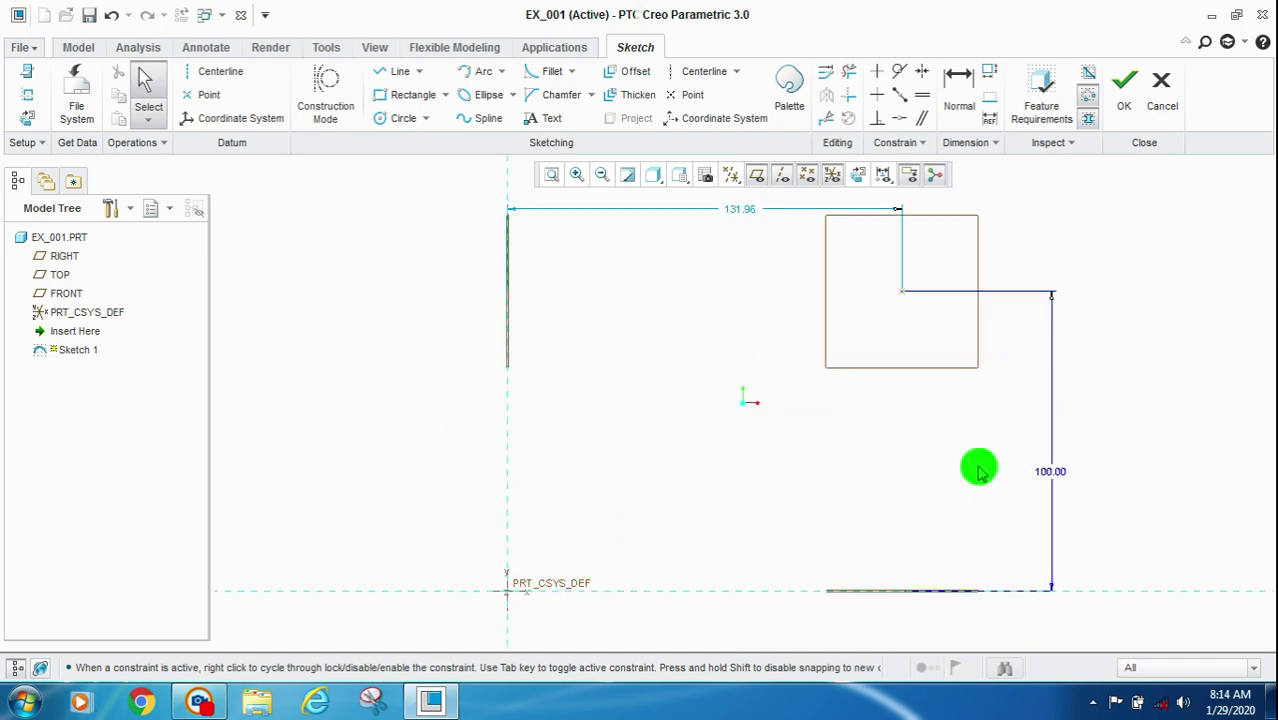
click(735, 214)
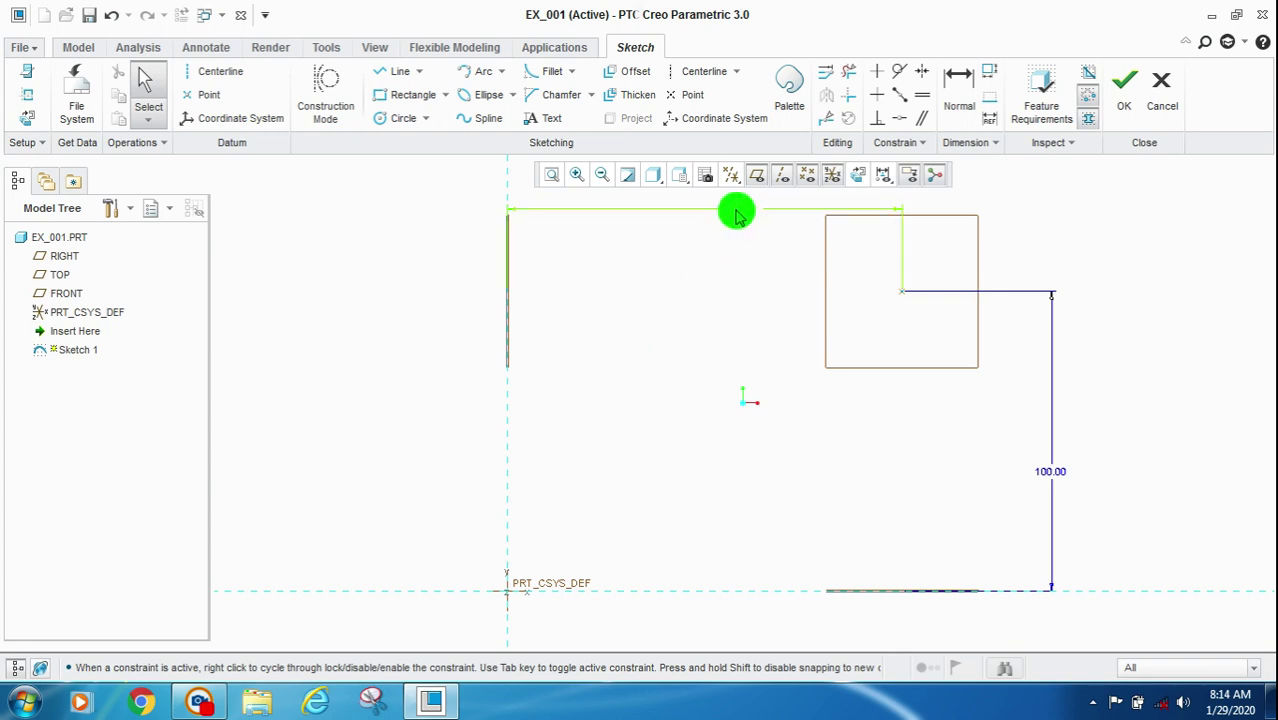
double_click(735, 214)
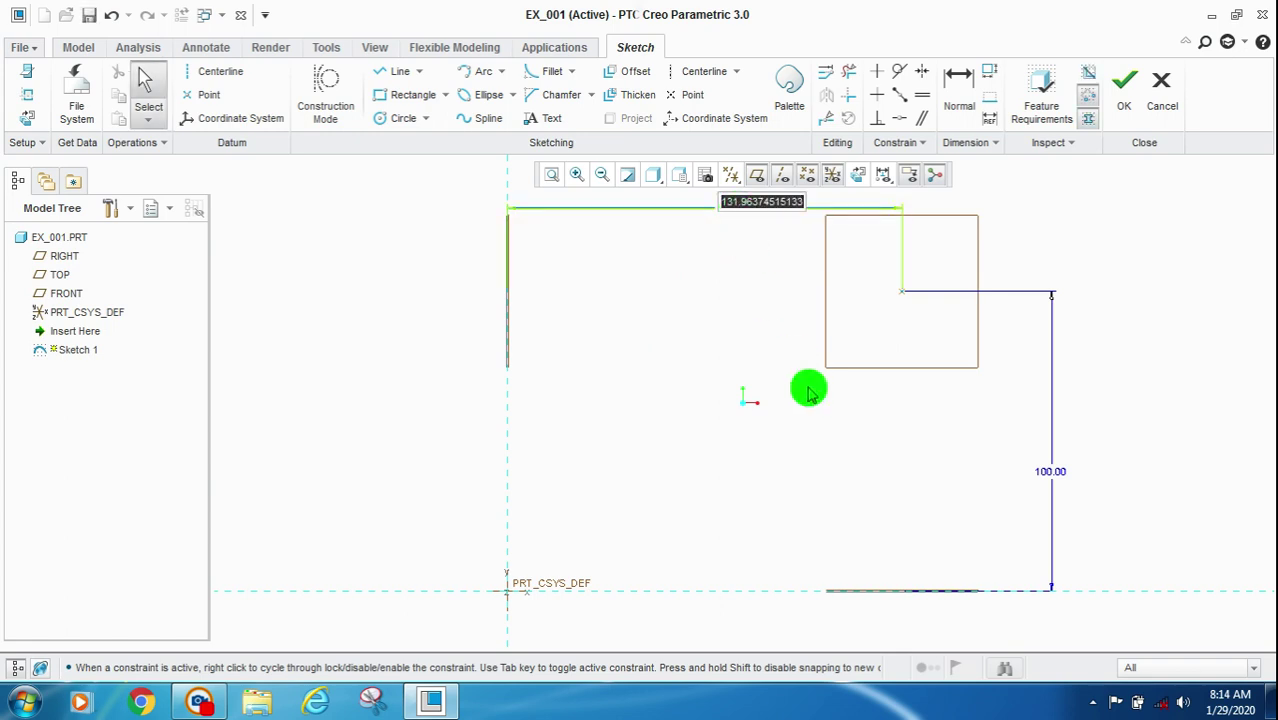
text(100)
key(Return)
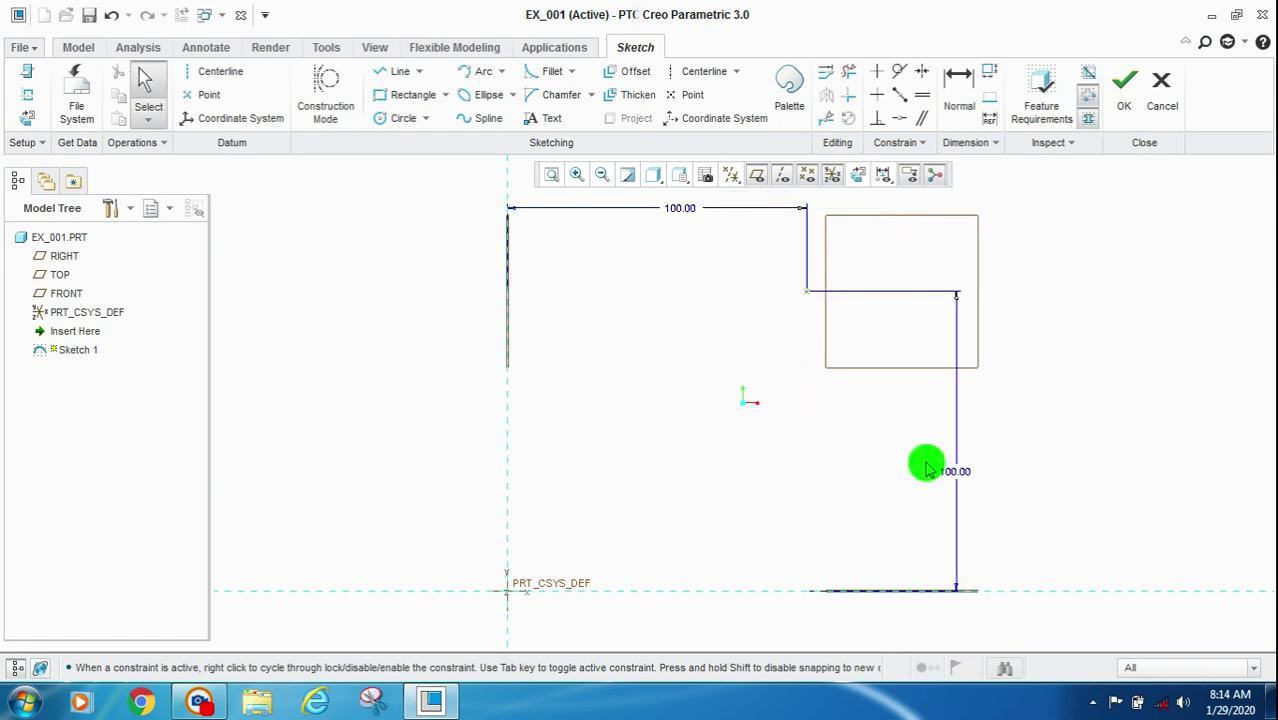
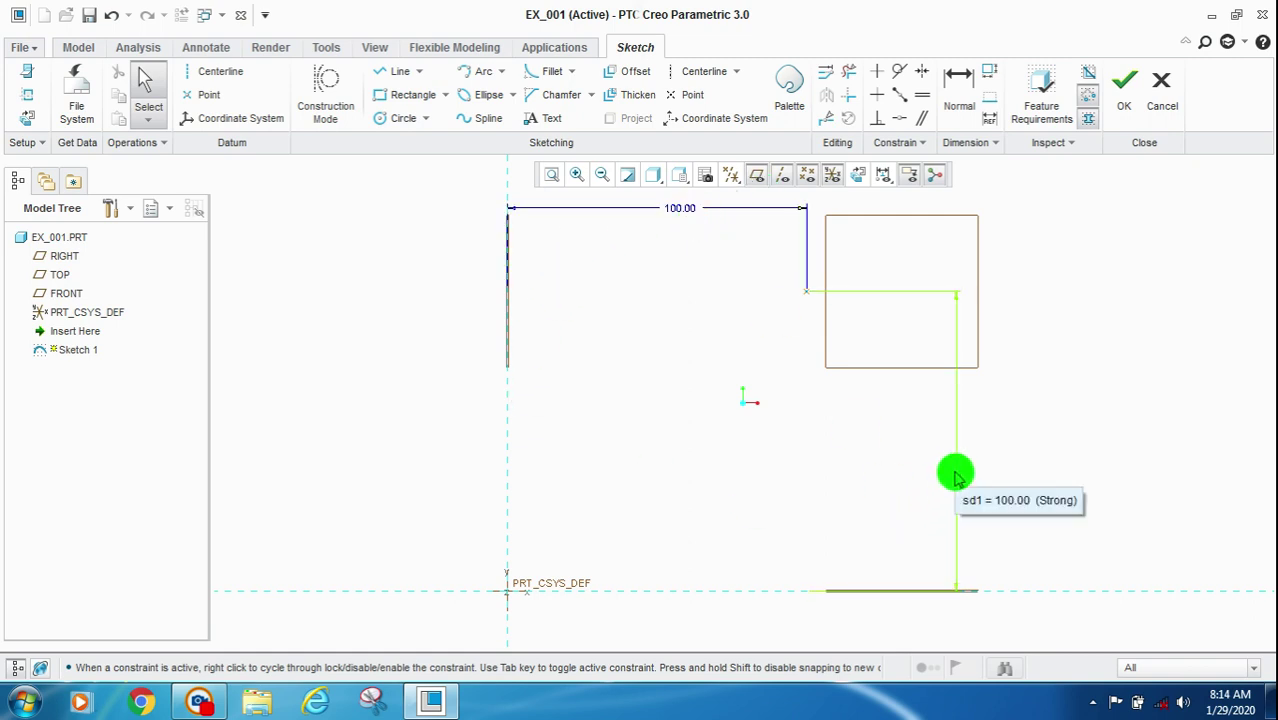
Try moving the dimensioned point freely down toward the origin, and undo the move.
mouse_move(810, 296)
mouse_down()
mouse_move(836, 374)
mouse_move(782, 330)
mouse_up()
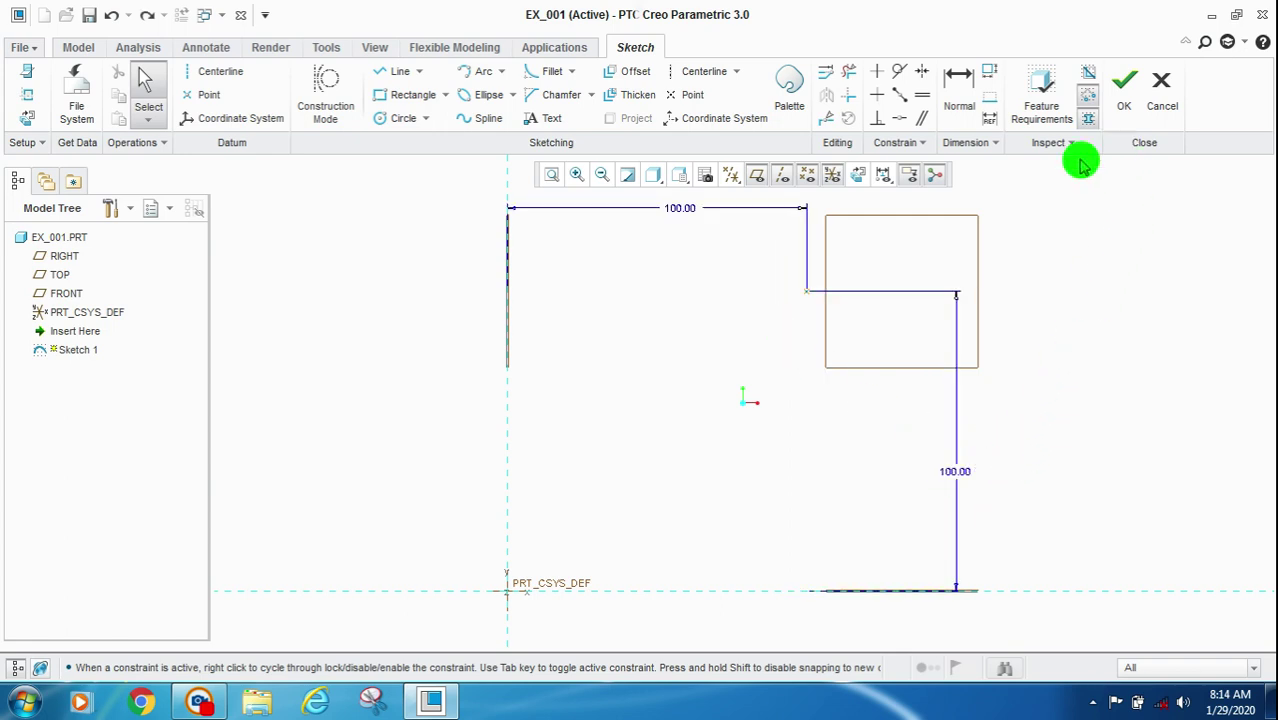
scroll(844, 474, down, 2)
scroll(884, 391, up, 1)
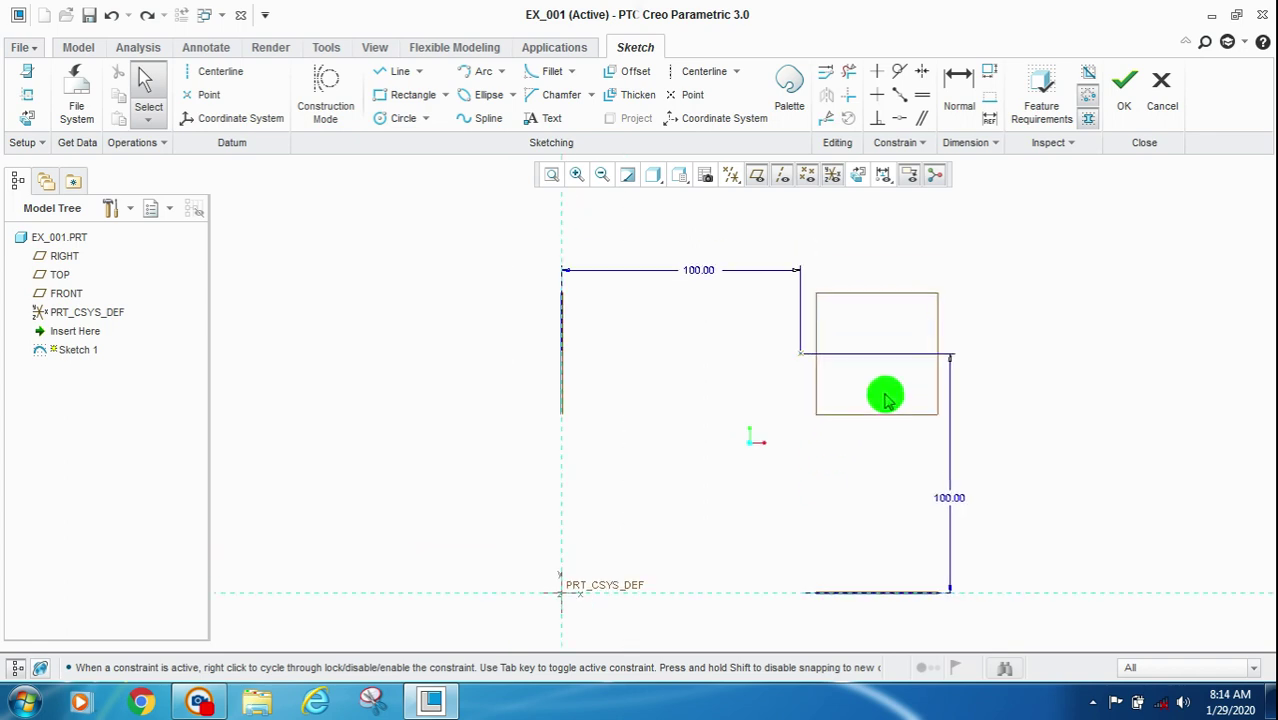
Lock the point's vertical and horizontal 100 mm dimensions, and test the locks by trying to move the point.
click(950, 500)
right_click(950, 498)
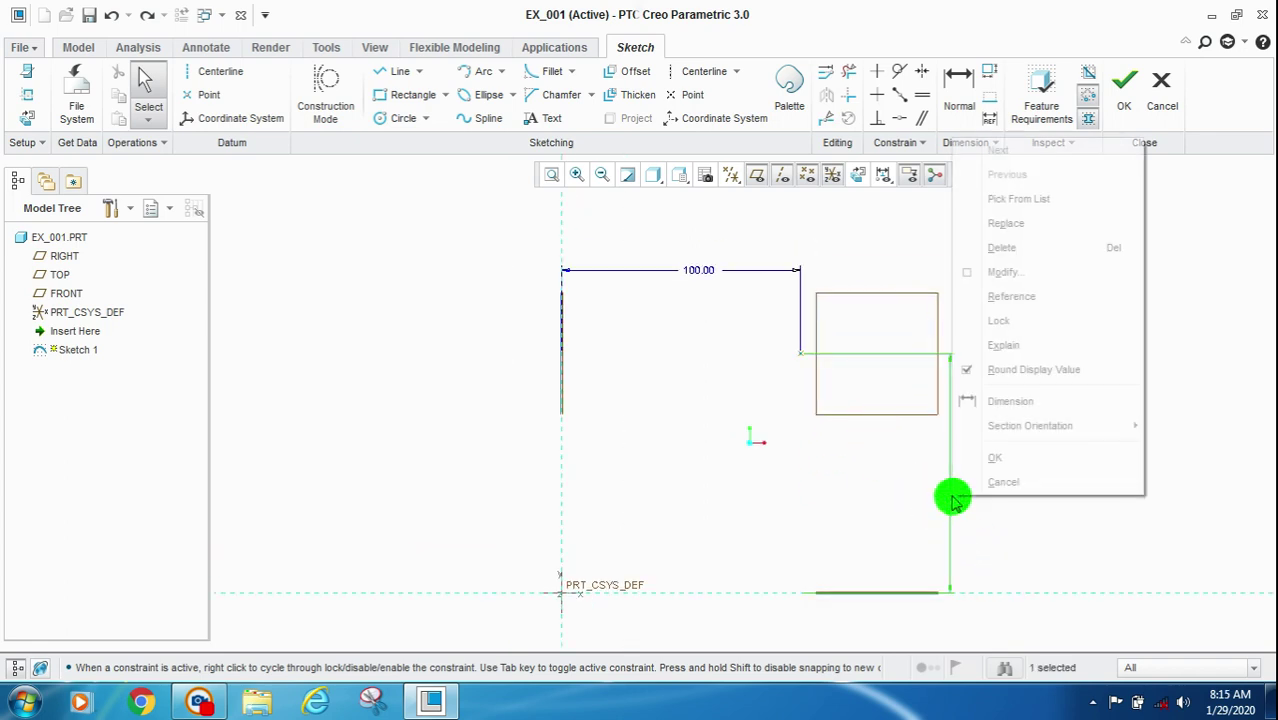
click(1001, 321)
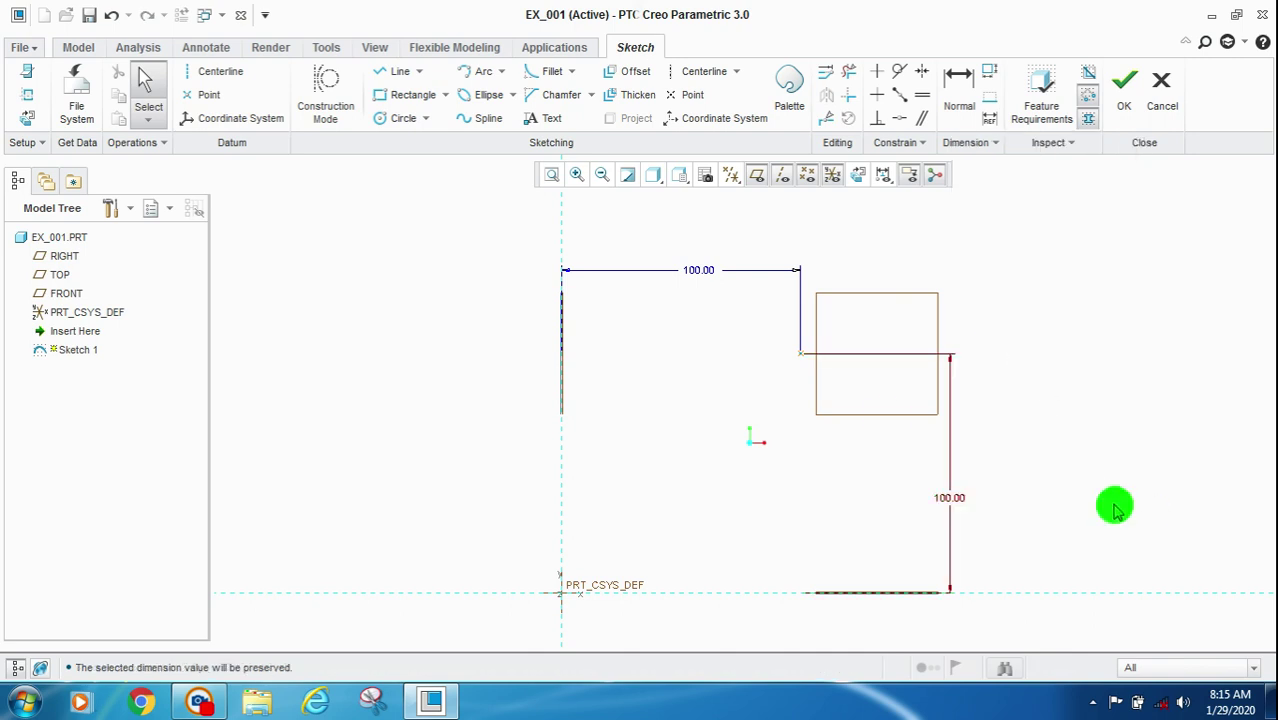
right_click(698, 274)
click(958, 390)
click(697, 281)
right_click(697, 275)
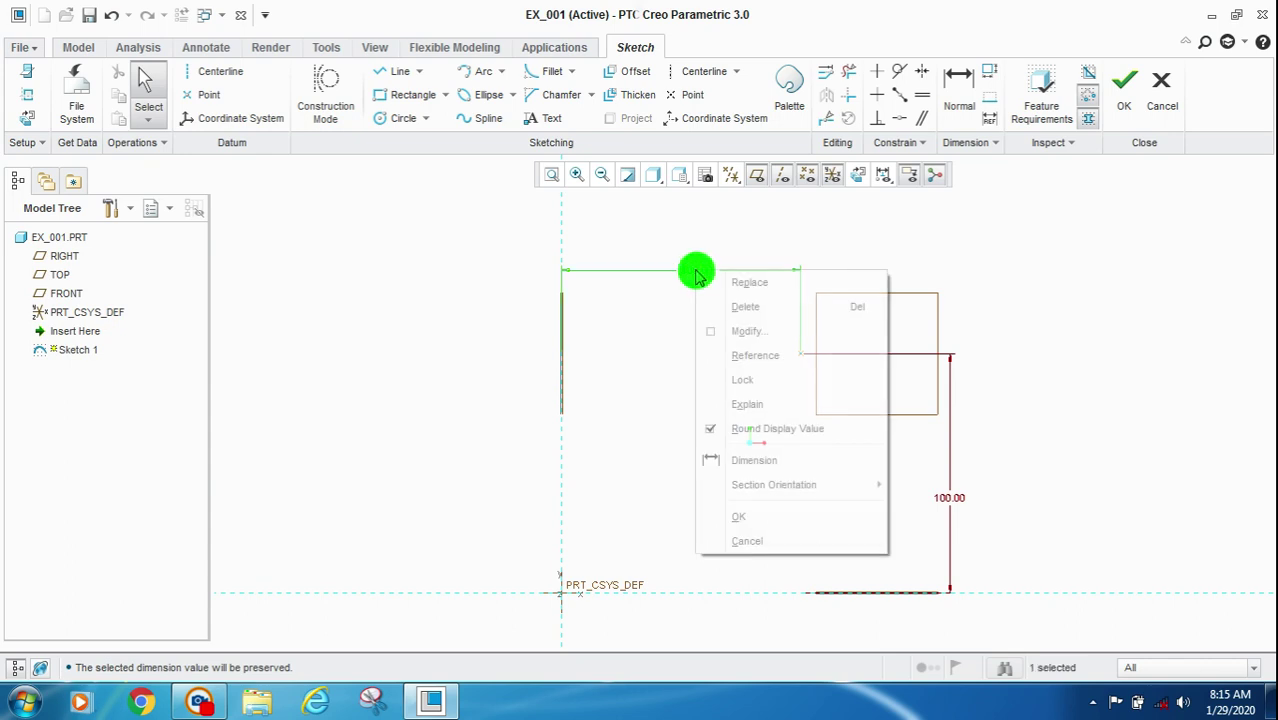
click(757, 382)
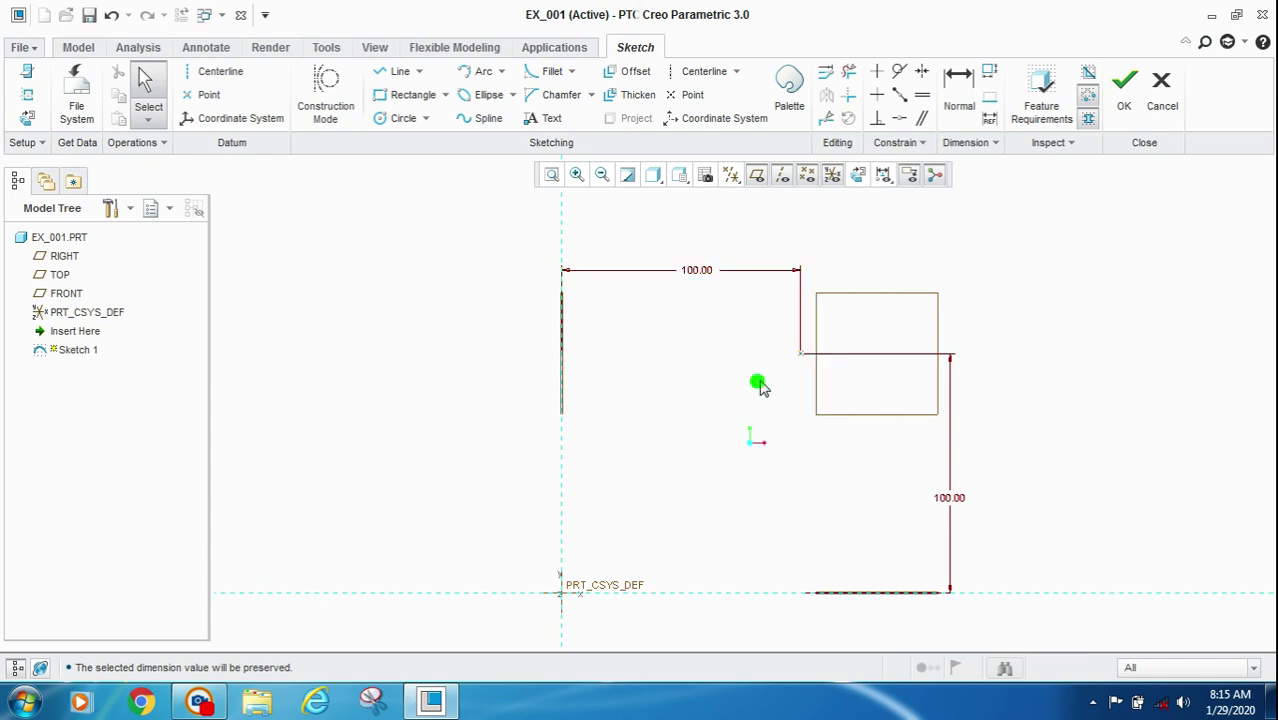
click(800, 353)
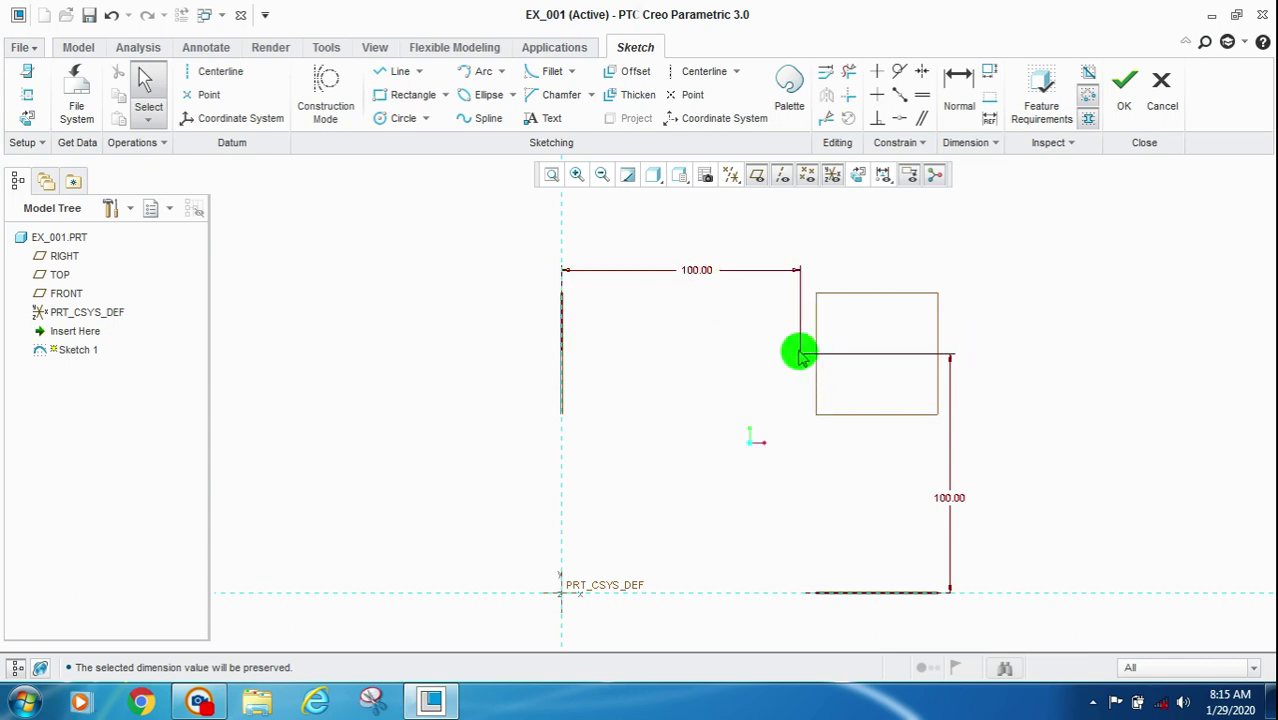
mouse_move(800, 355)
mouse_down()
mouse_move(705, 380)
mouse_move(782, 362)
mouse_up()
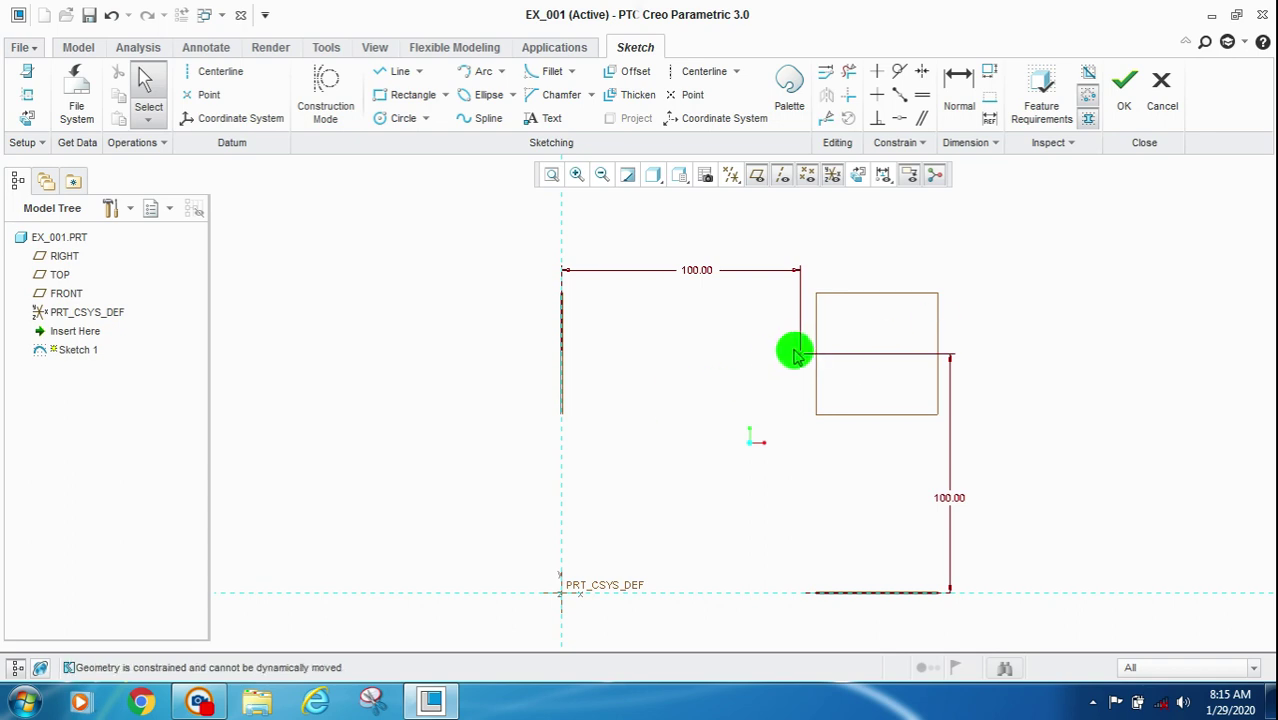
Unlock the point's horizontal and vertical dimensions, and delete the point from the sketch.
click(695, 275)
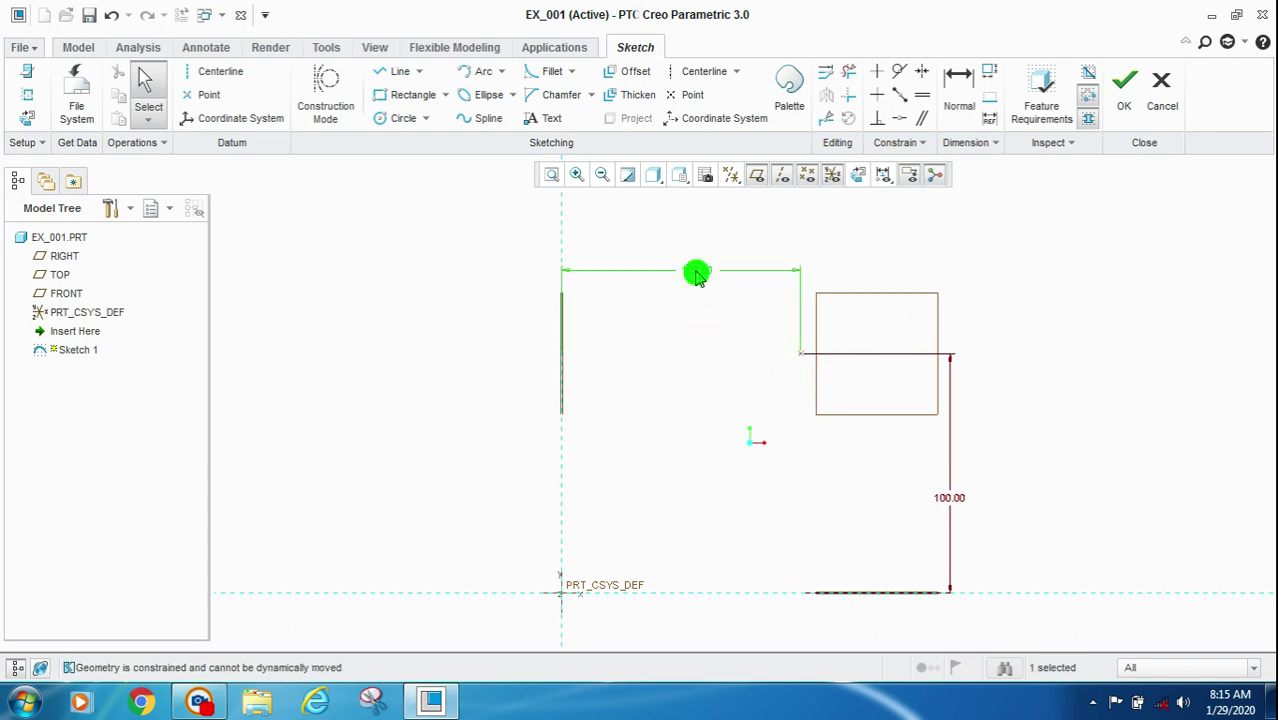
right_drag(698, 276, 756, 451)
click(949, 502)
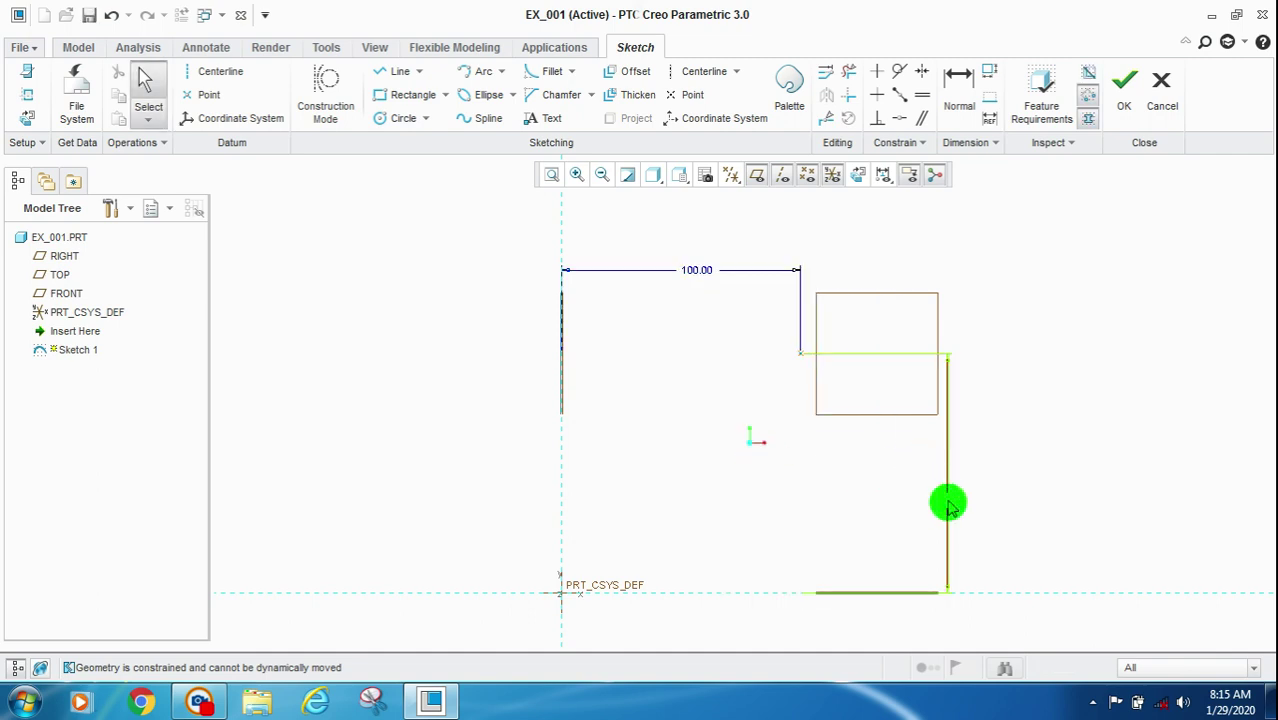
right_drag(949, 506, 1143, 338)
click(948, 500)
right_drag(951, 506, 1013, 328)
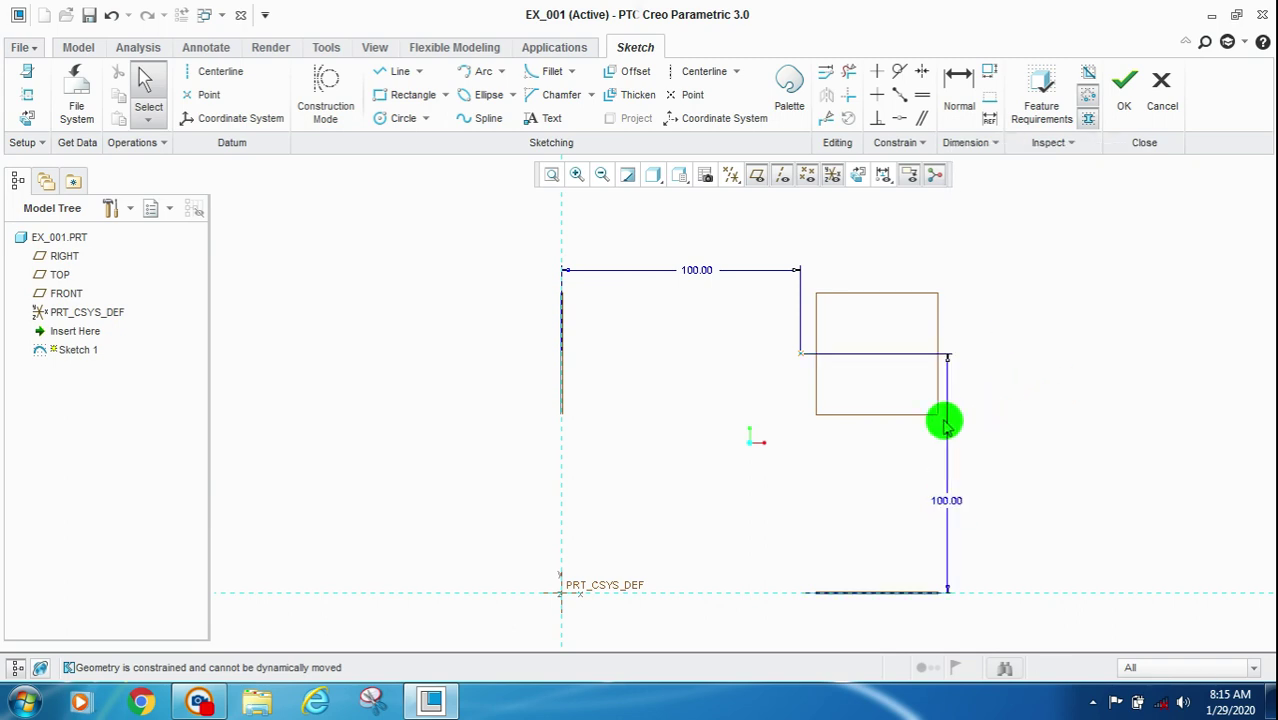
drag(769, 357, 849, 375)
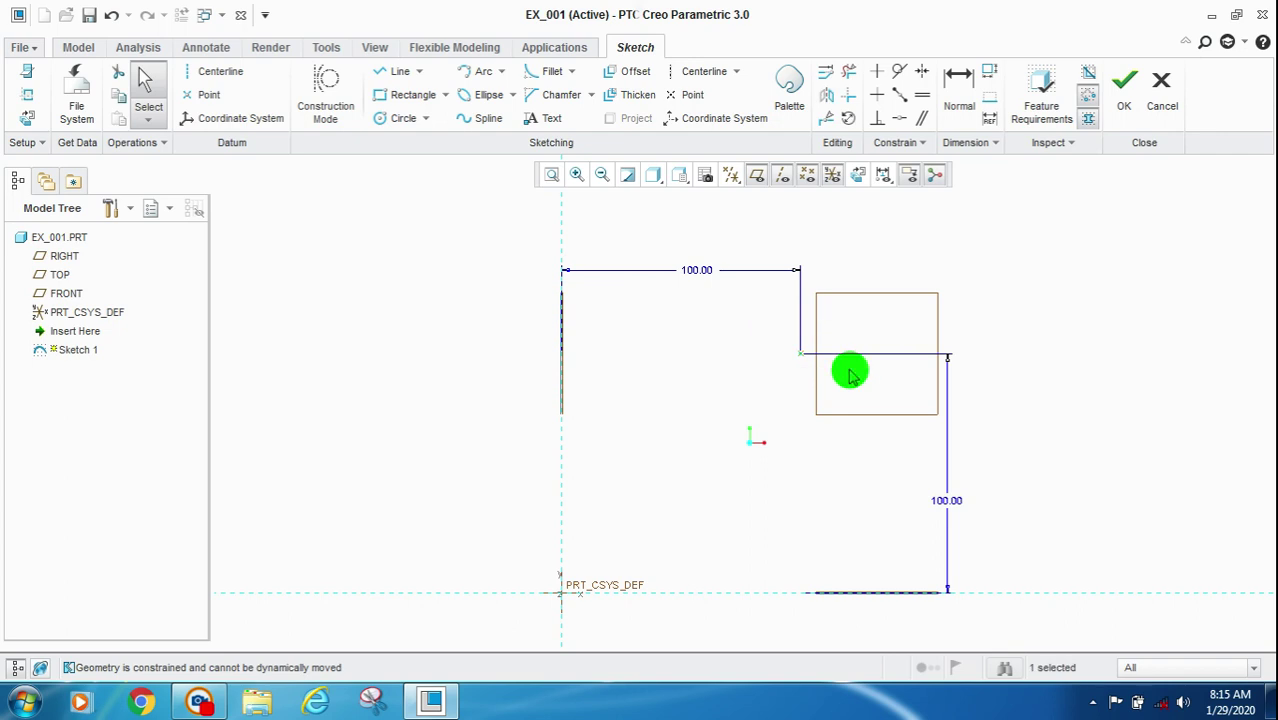
click(390, 71)
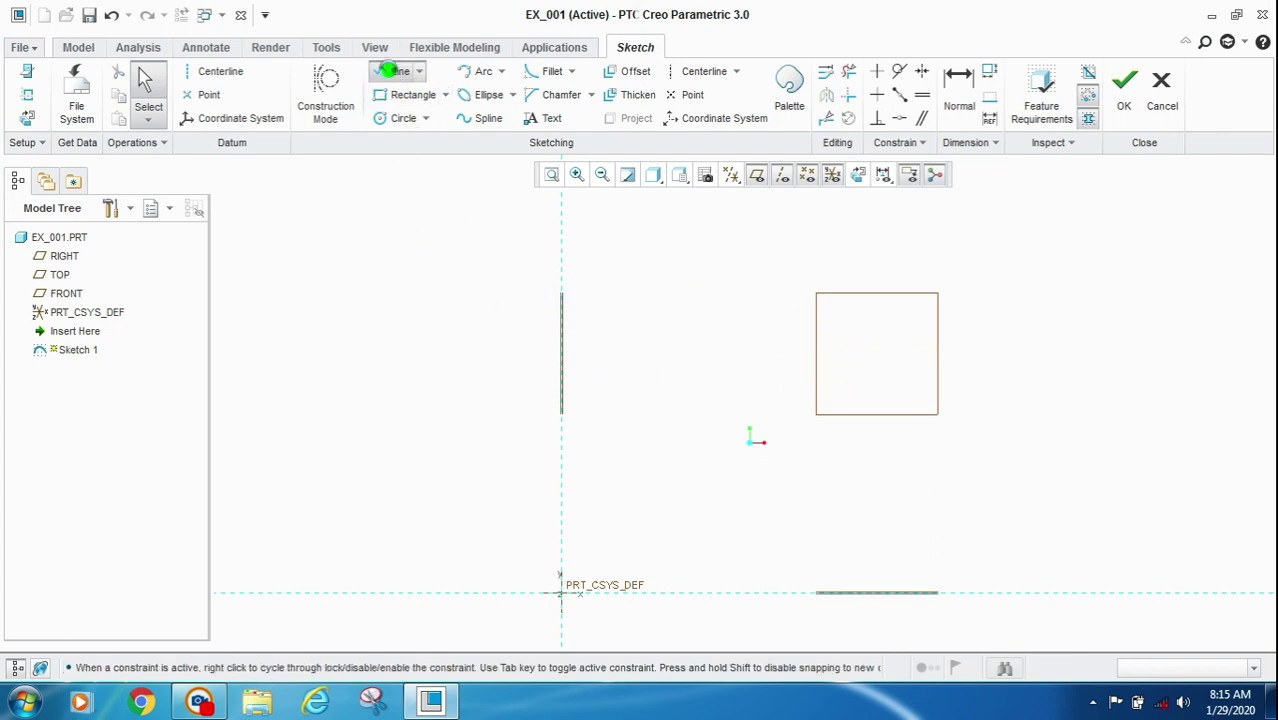
click(674, 326)
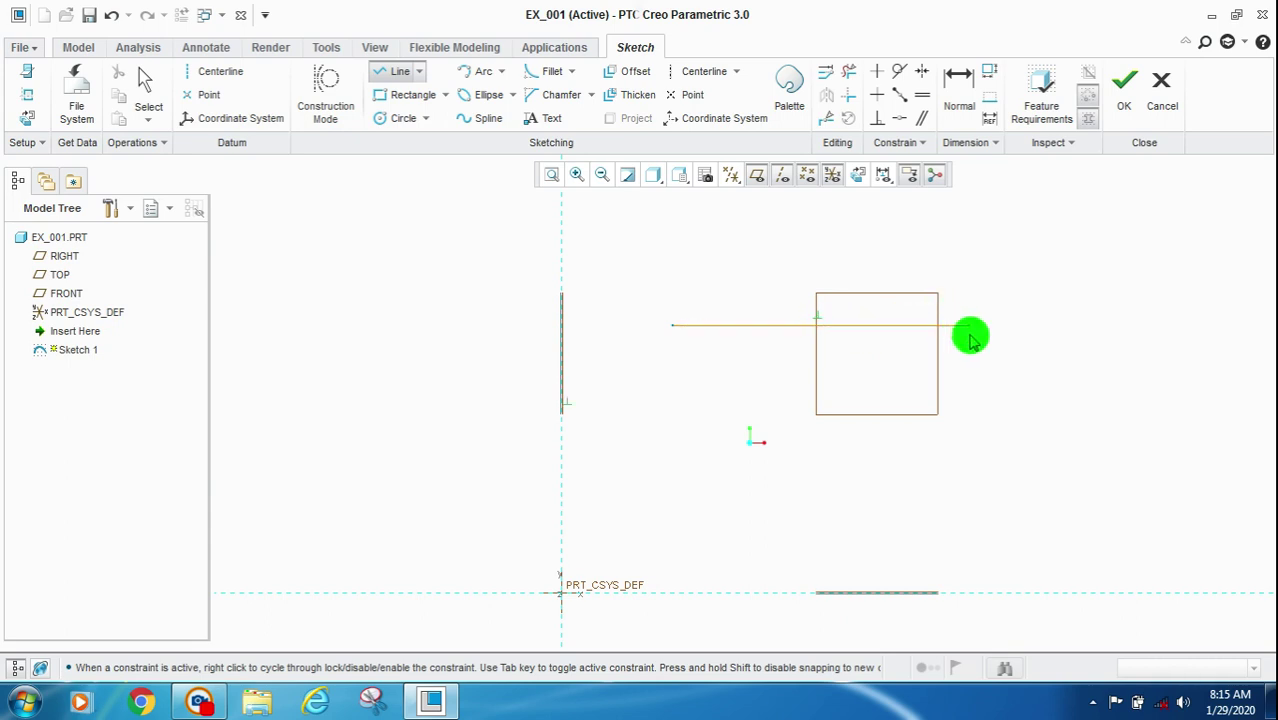
middle_click(785, 450)
Hide the datum planes, the spin center and the annotations in the graphics area.
scroll(840, 418, up, 2)
scroll(840, 418, up, 2)
scroll(620, 460, down, 4)
click(756, 174)
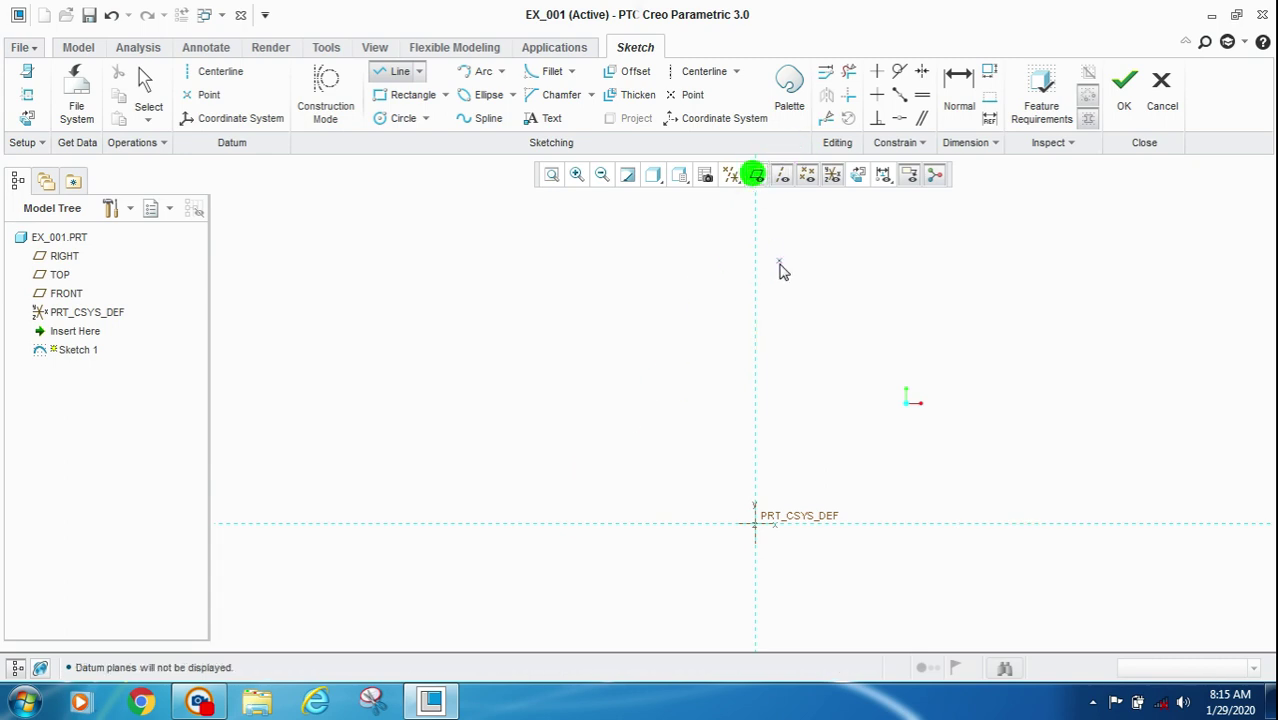
scroll(665, 291, up, 2)
scroll(830, 305, down, 3)
click(933, 177)
click(910, 177)
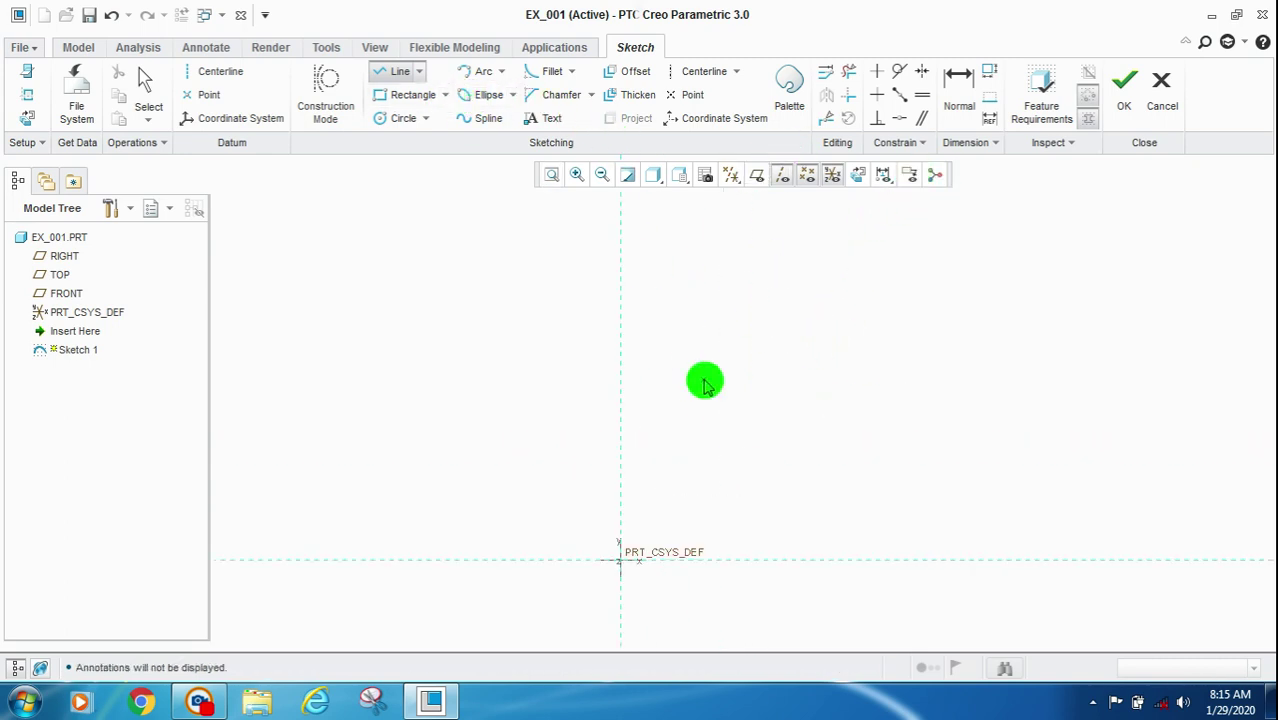
Draw a horizontal line about 87 mm long, starting about 46 mm right of and 64 mm above the origin.
click(732, 405)
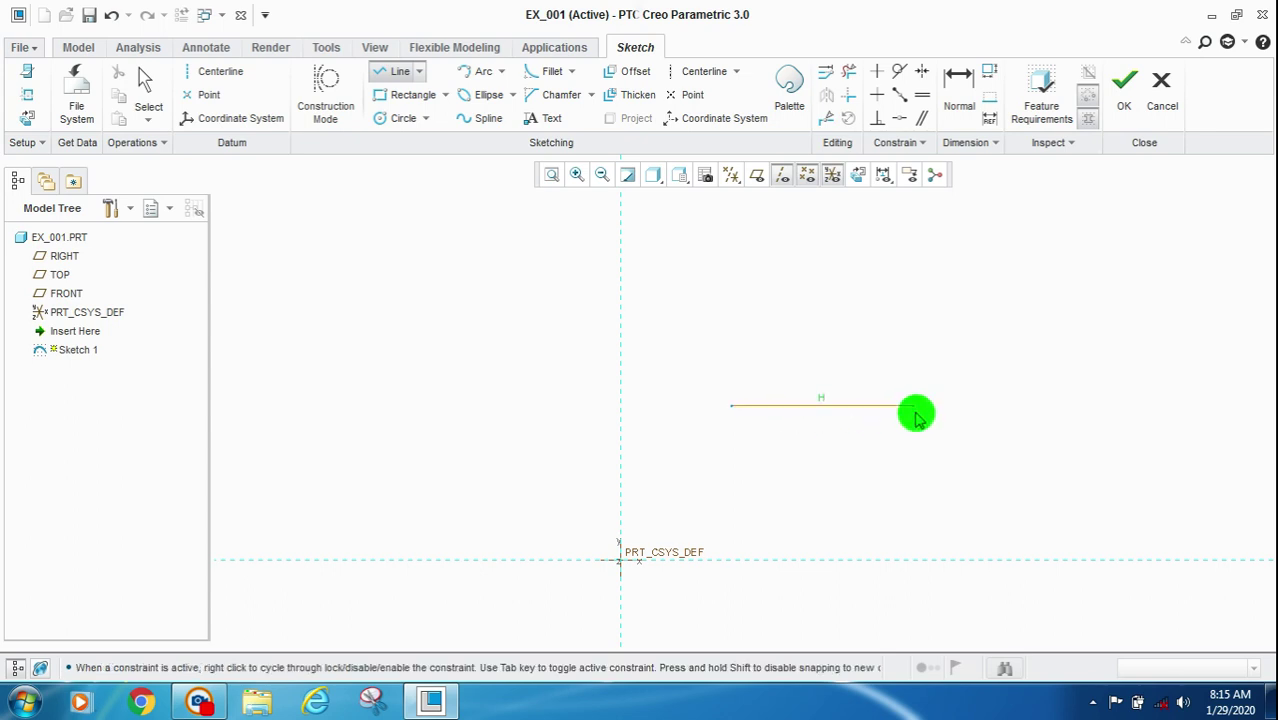
click(940, 405)
middle_click(880, 430)
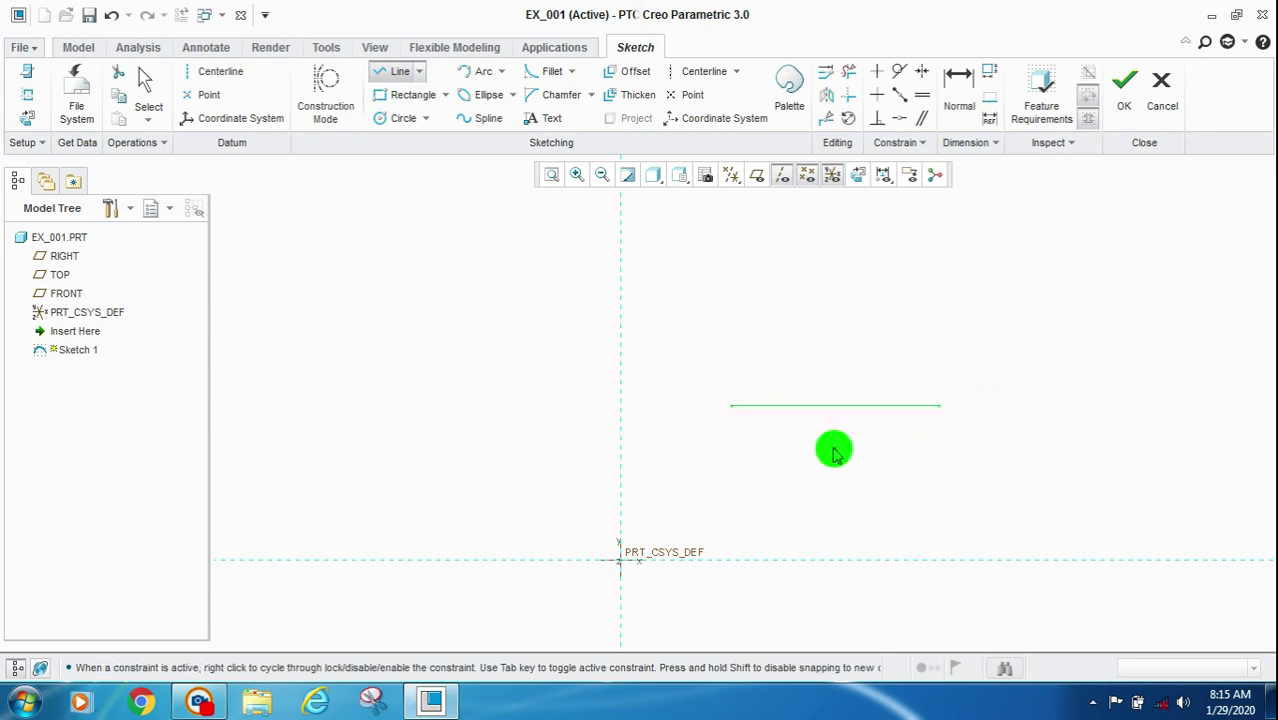
middle_click(900, 336)
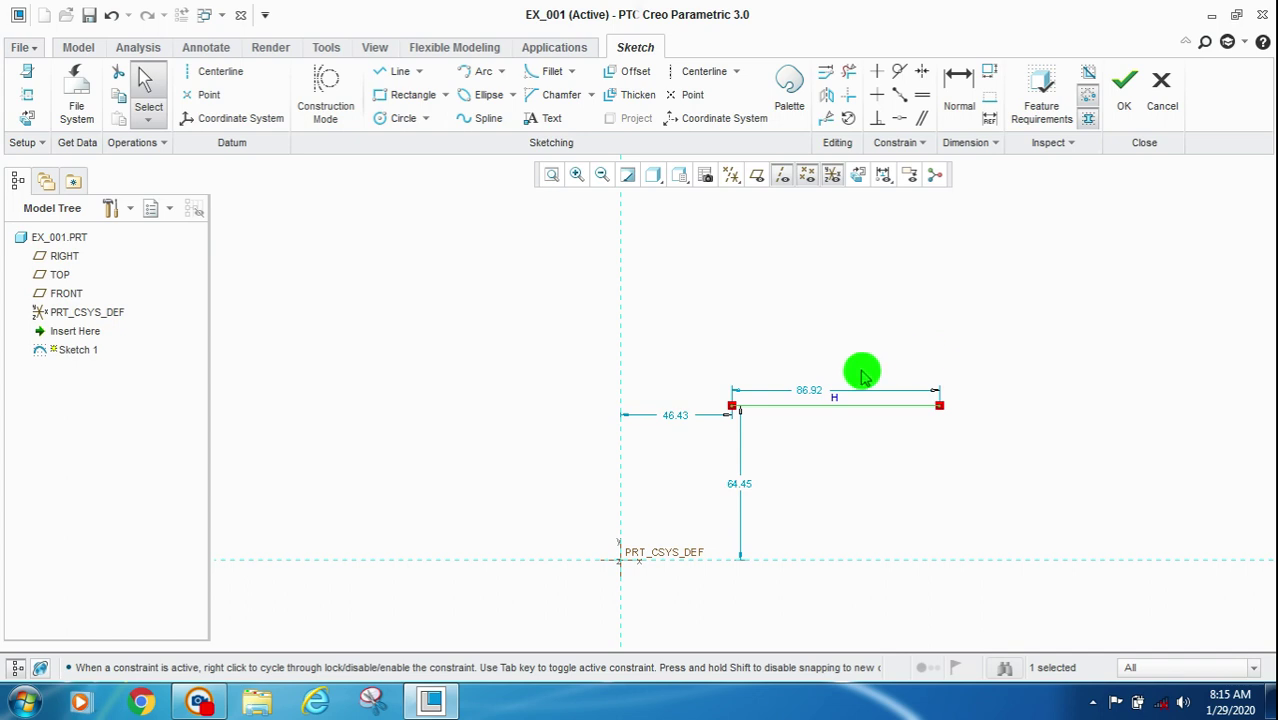
Delete the line's horizontal constraint, and move the resulting angle dimension clear of the line's height dimension.
scroll(862, 368, up, 2)
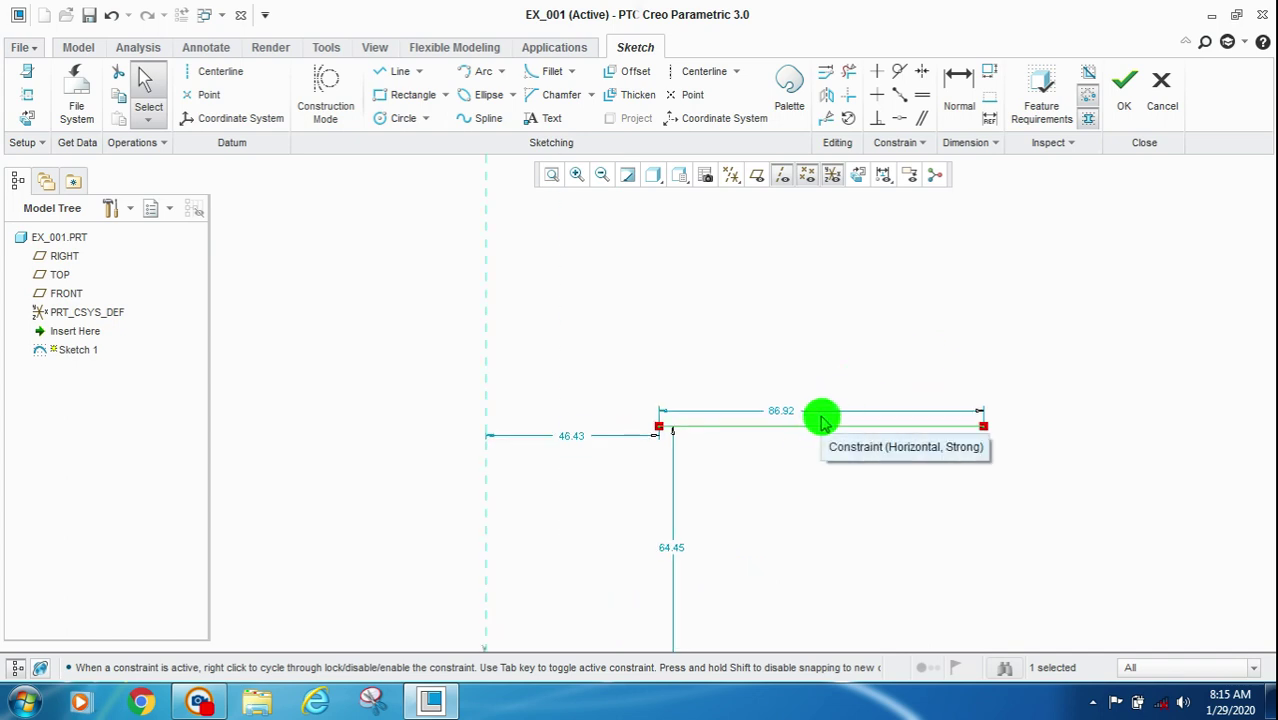
click(821, 420)
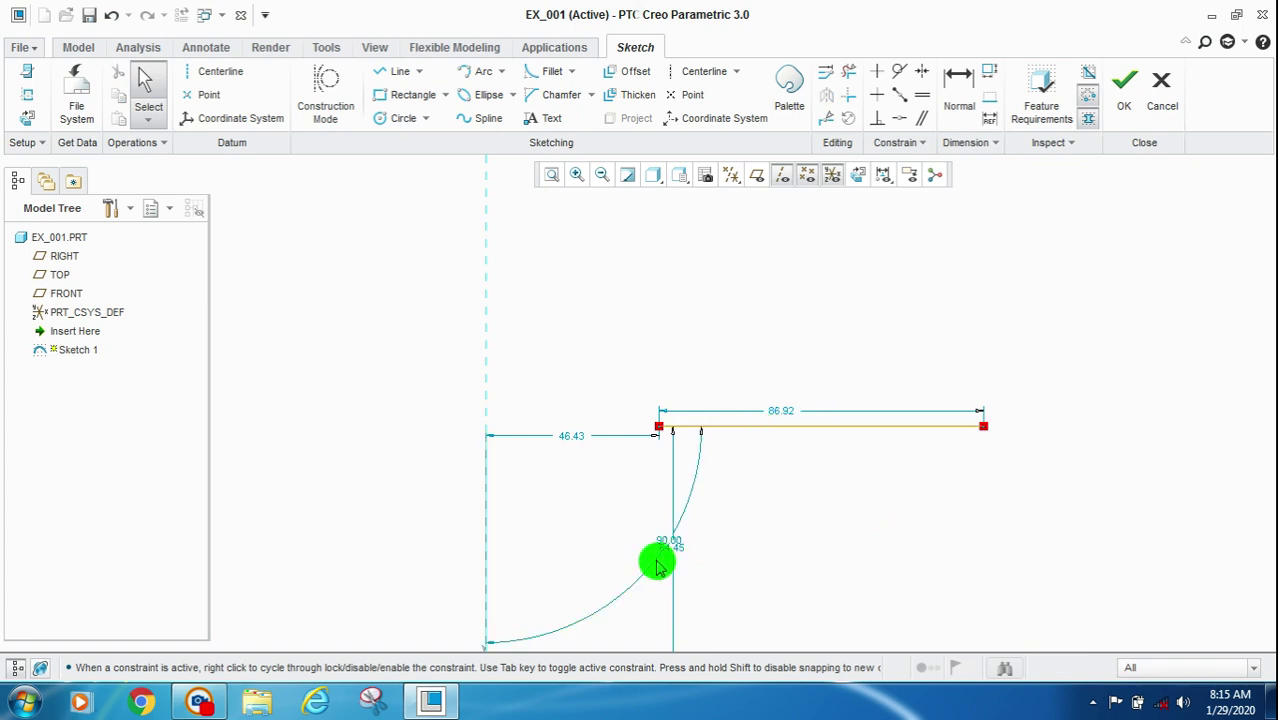
drag(670, 542, 822, 599)
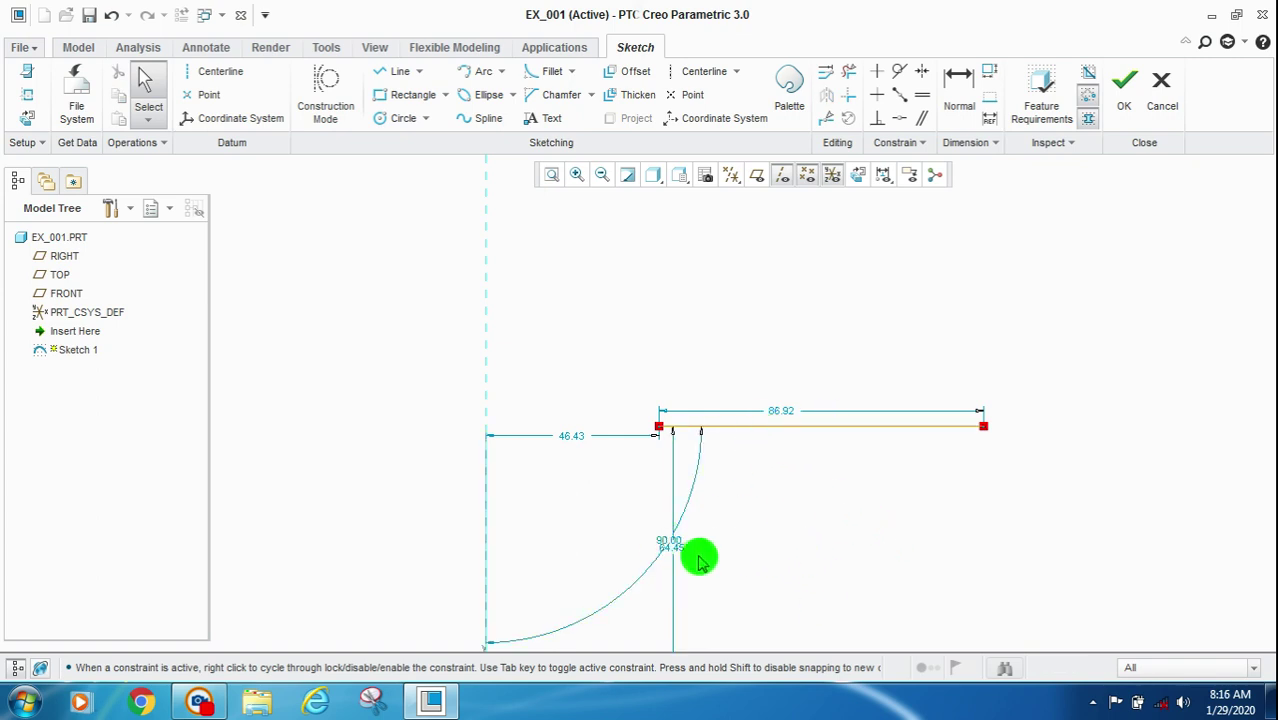
mouse_move(665, 536)
mouse_down()
mouse_move(759, 553)
mouse_move(873, 547)
mouse_up()
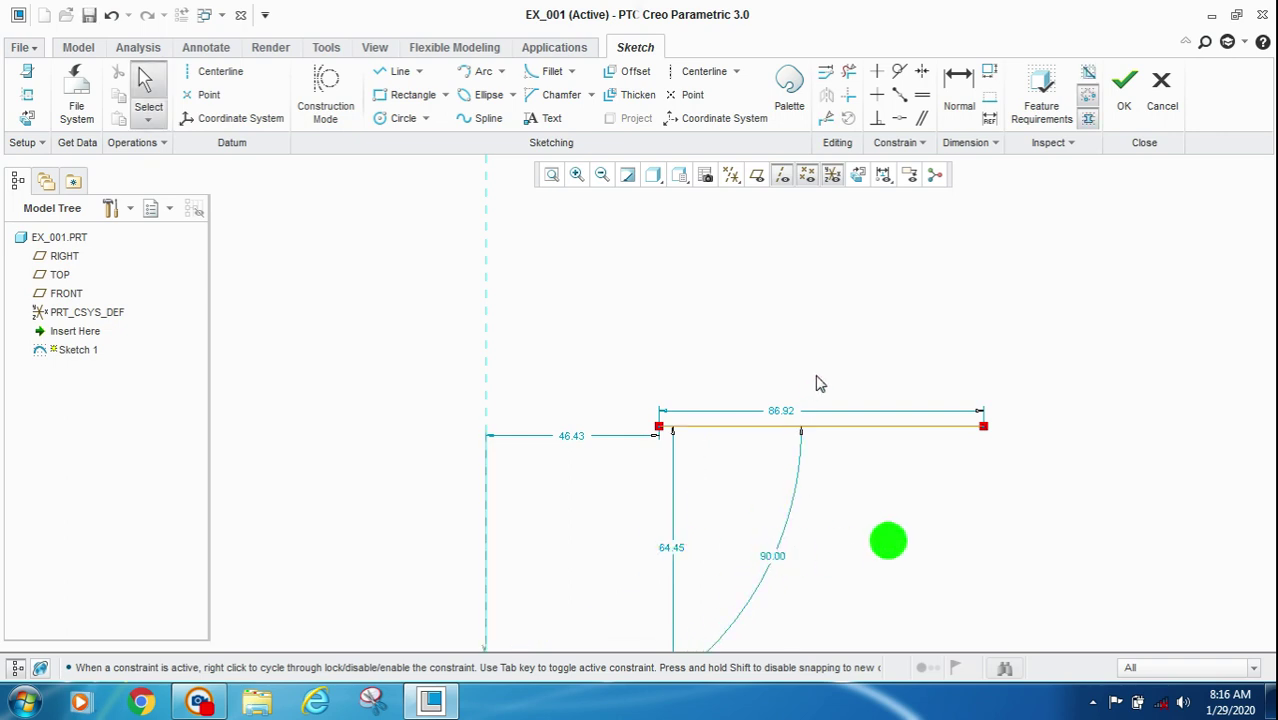
Apply a horizontal constraint to the sketched line.
scroll(813, 370, down, 3)
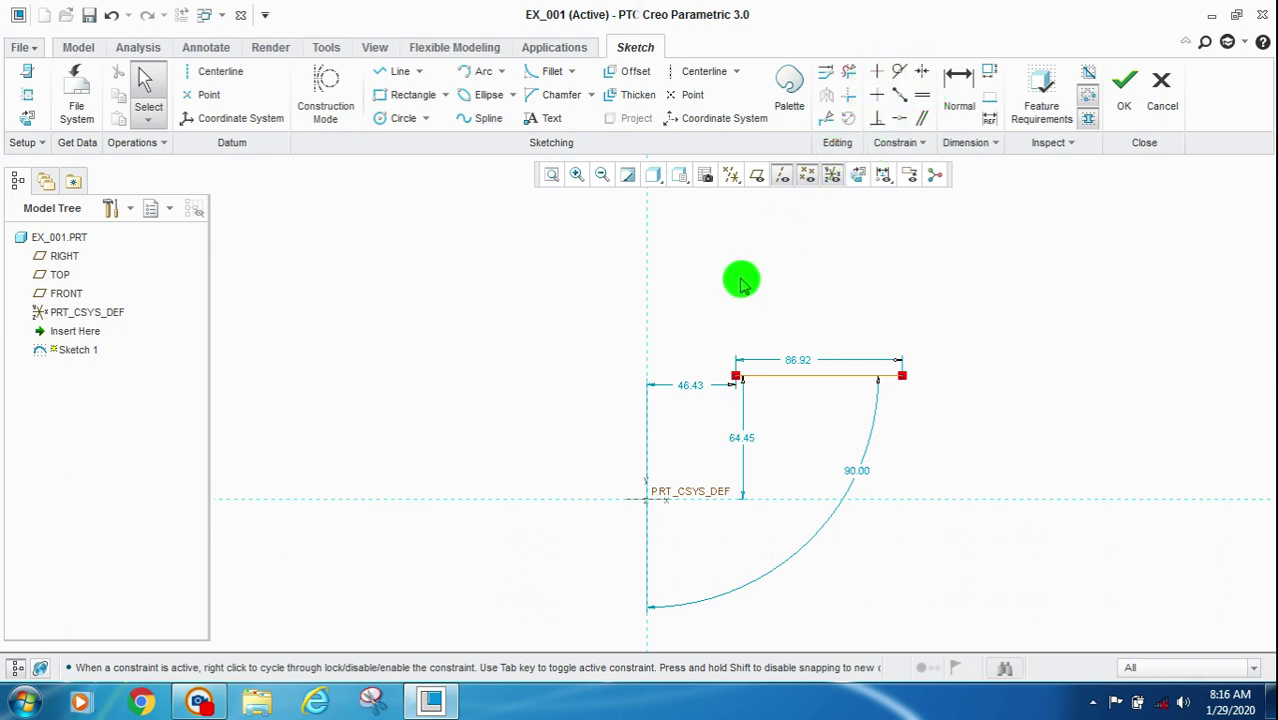
click(787, 379)
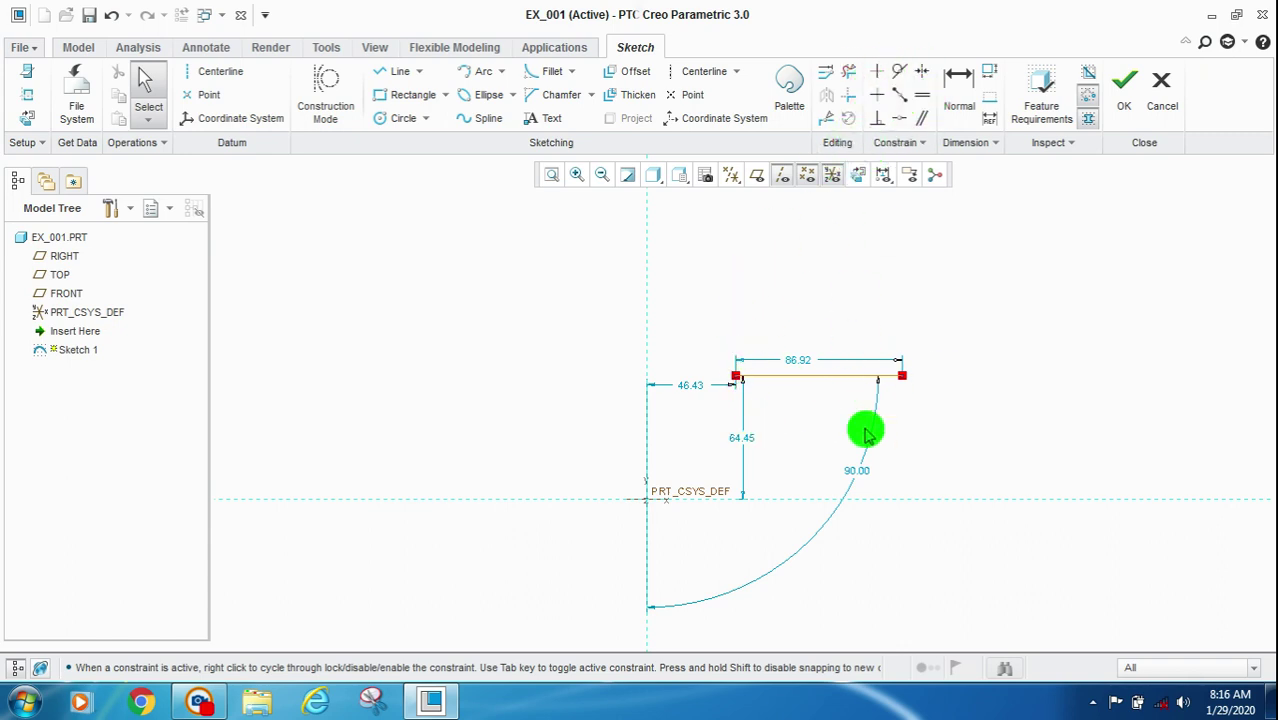
click(878, 95)
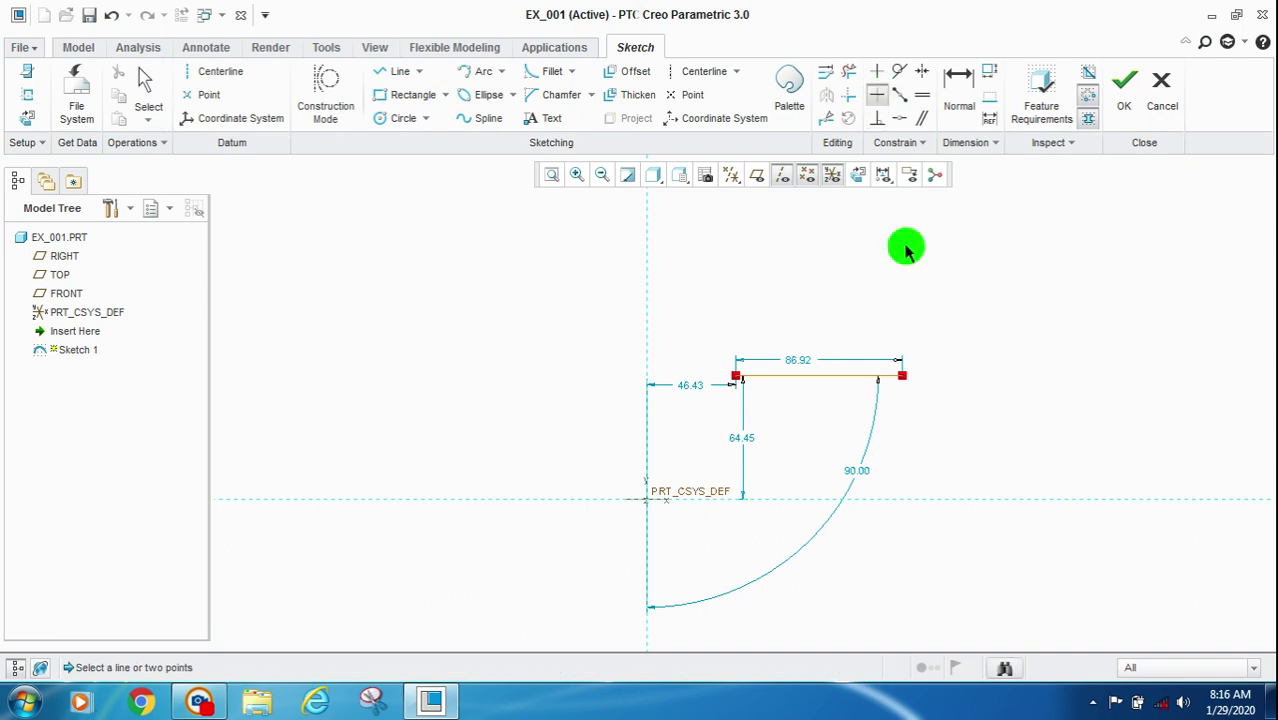
click(850, 378)
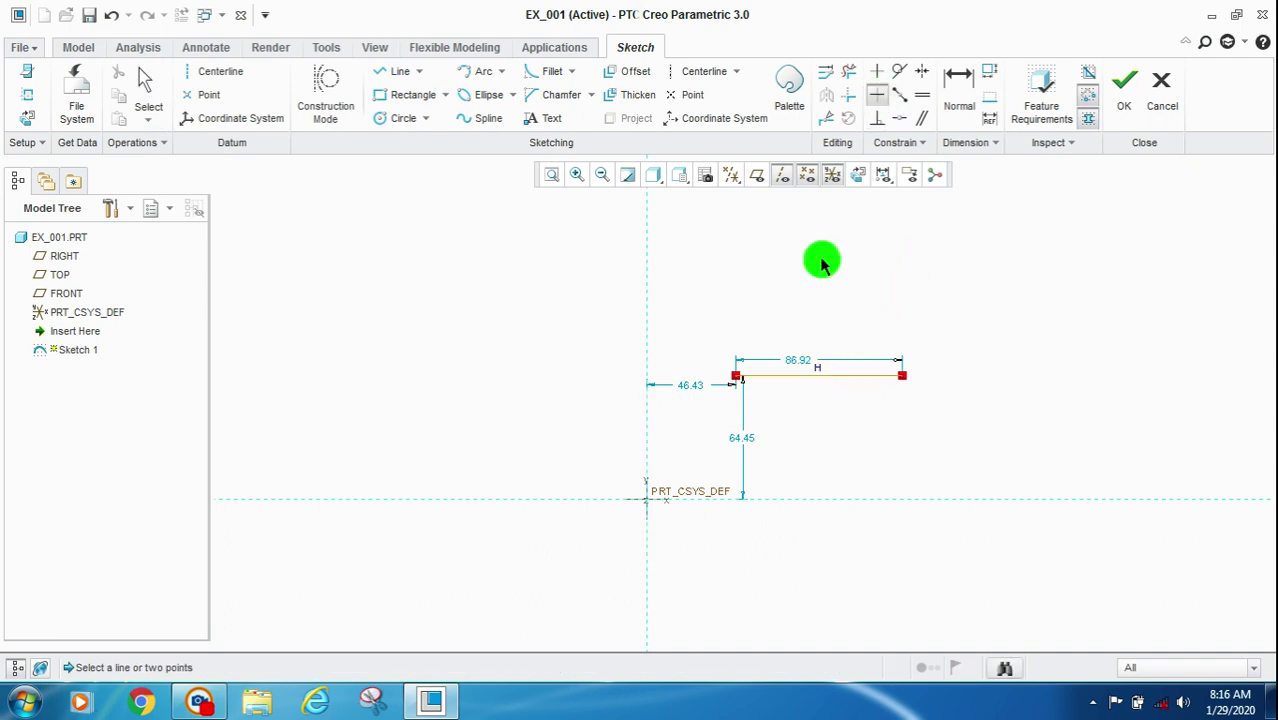
middle_click(822, 263)
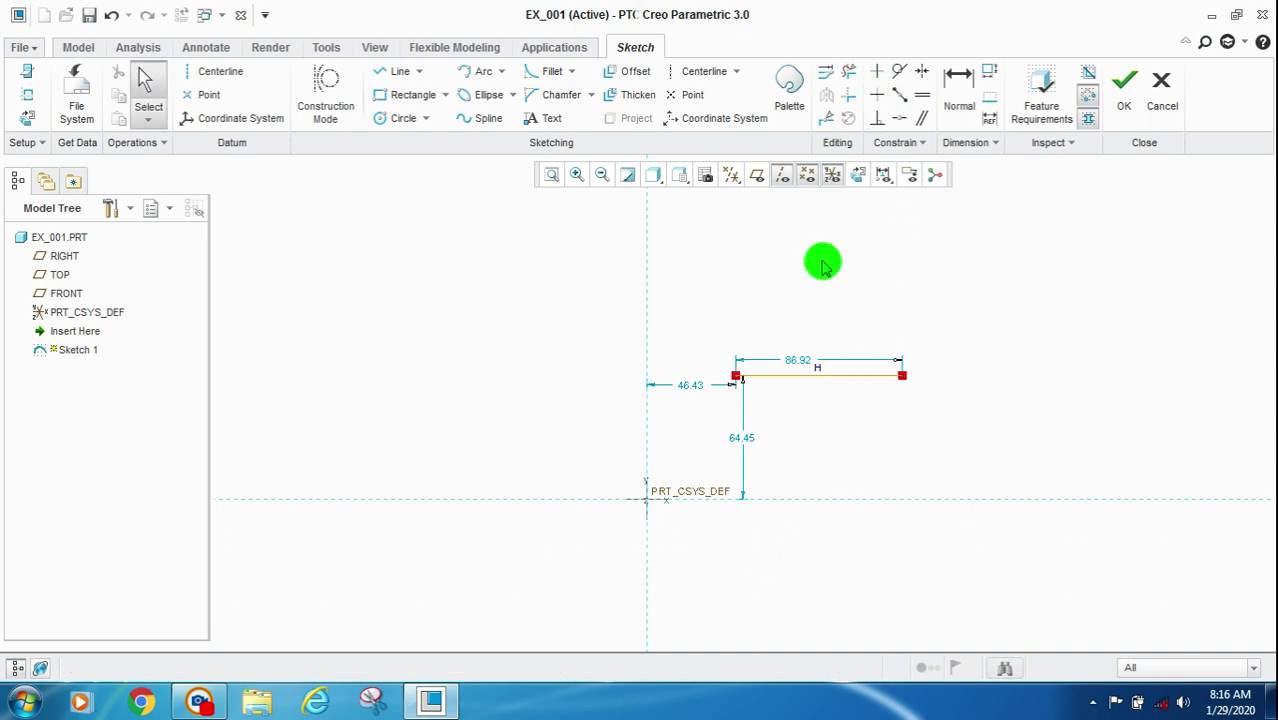
Set the line's left endpoint 50 mm from the vertical reference and the line's height above the horizontal reference to 50 mm.
double_click(690, 388)
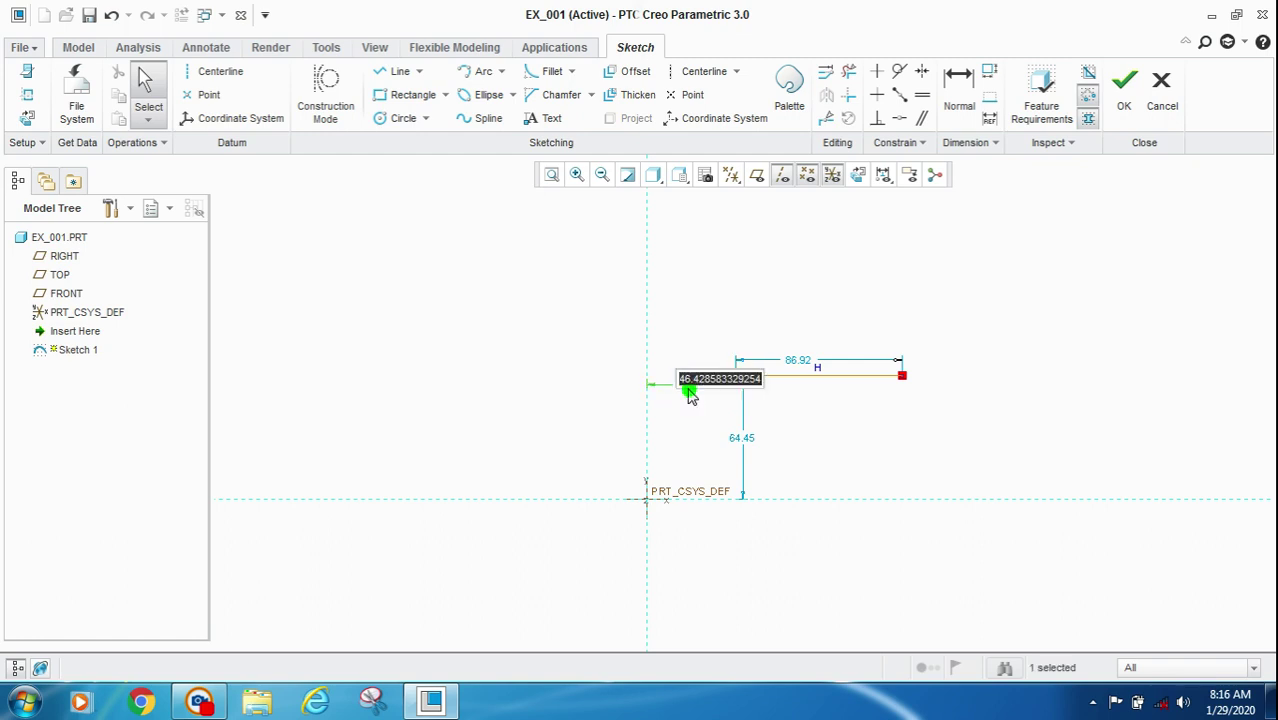
text(50)
key(Return)
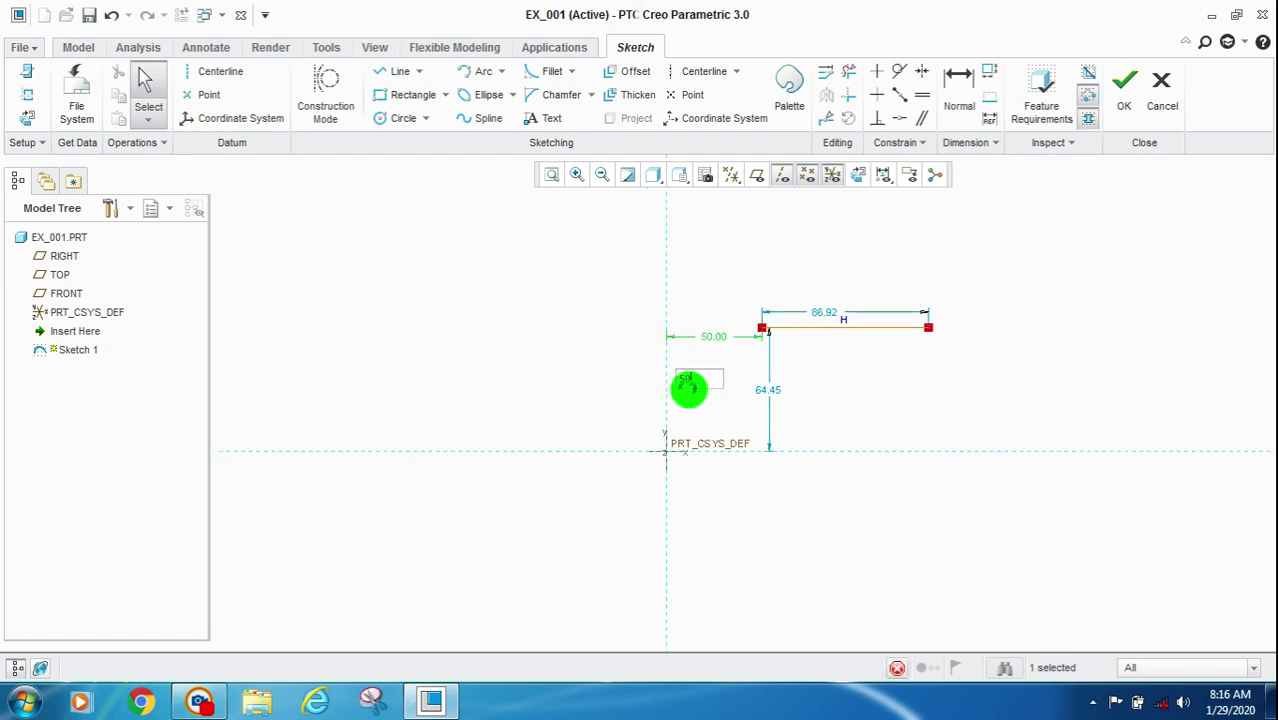
double_click(689, 421)
text(5)
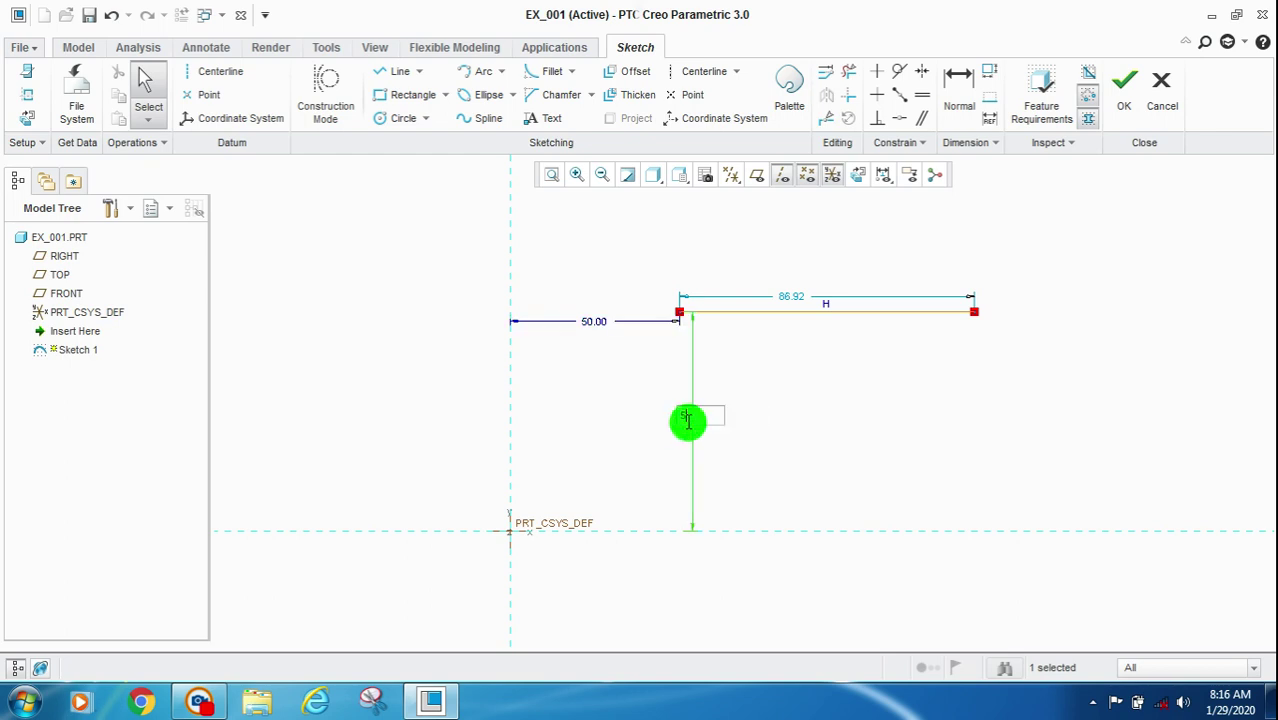
text(0)
key(Return)
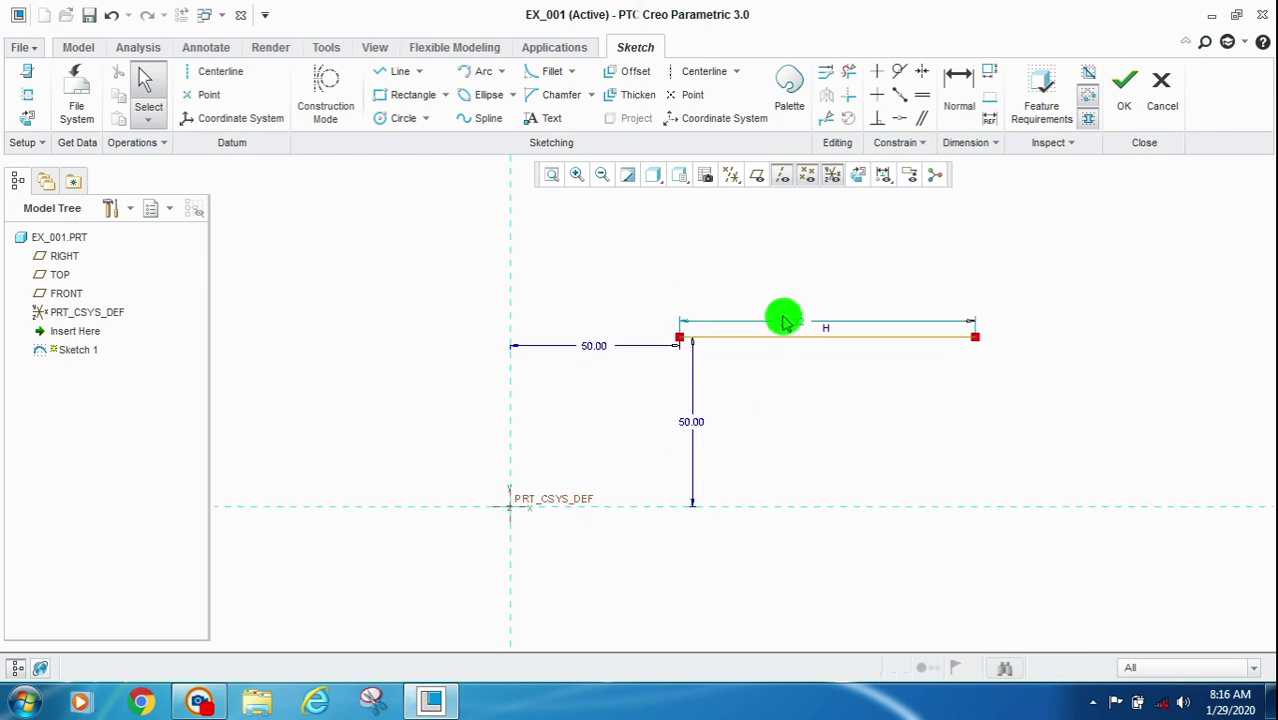
Move the line's length dimension farther above the line and set the length to 80 mm.
drag(786, 325, 810, 271)
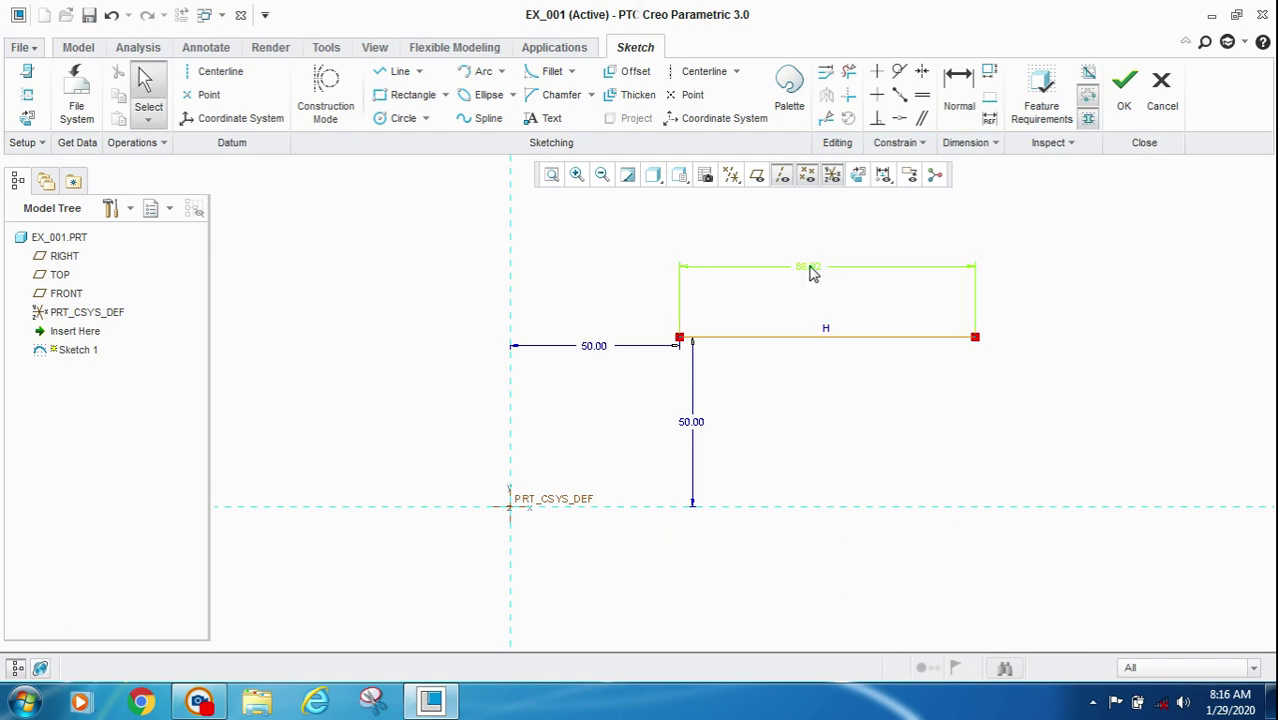
double_click(810, 266)
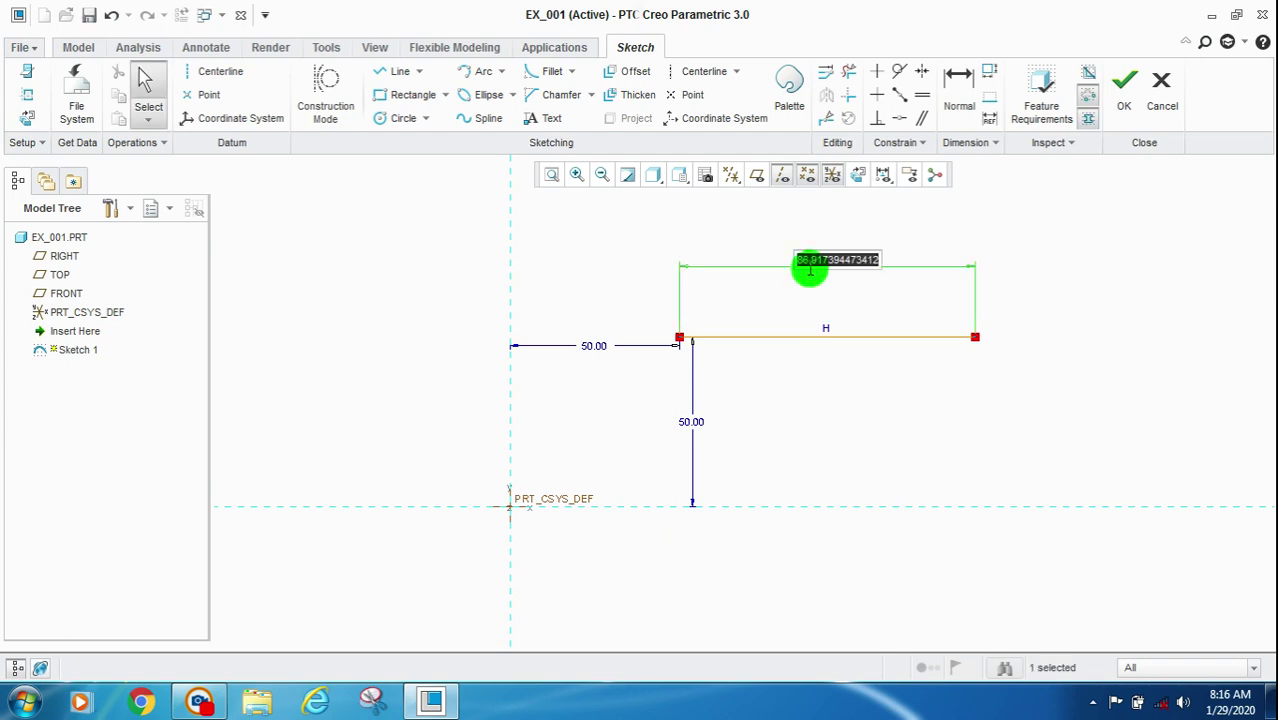
text(80)
click(814, 276)
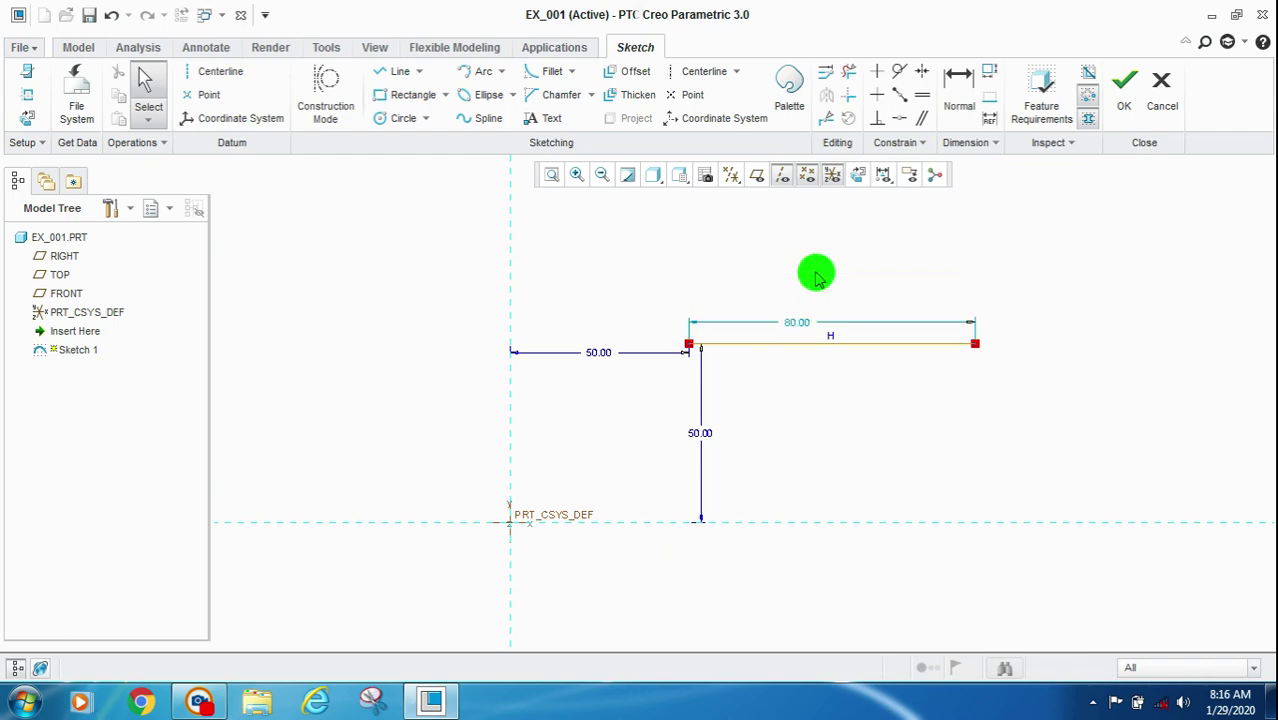
Dimension the horizontal distance from the vertical reference to the line's right endpoint, placing the dimension above the line.
click(951, 104)
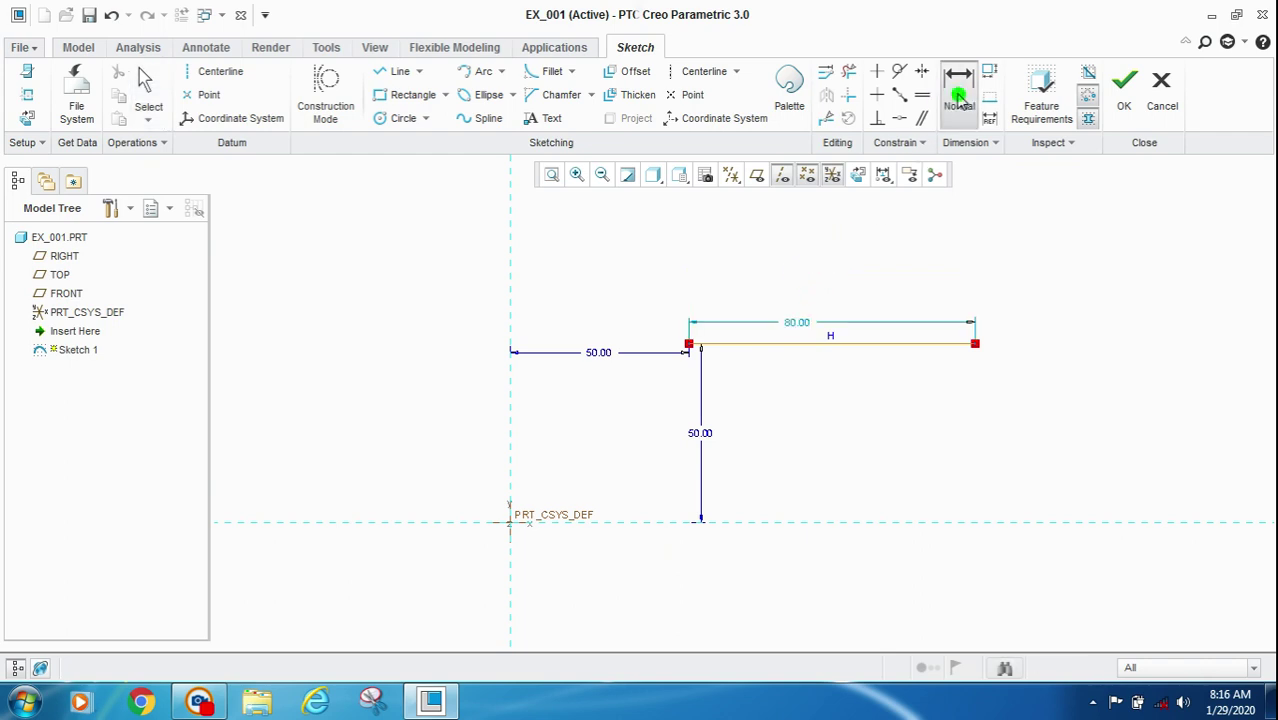
click(510, 266)
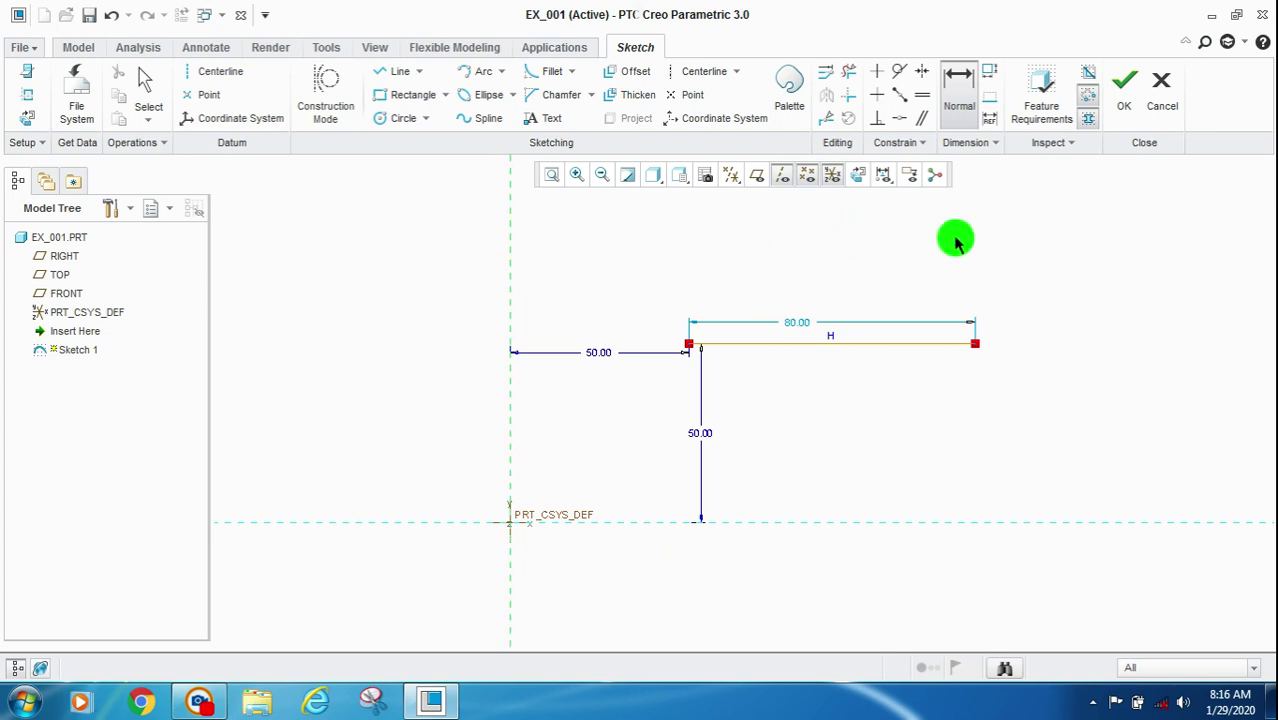
click(975, 345)
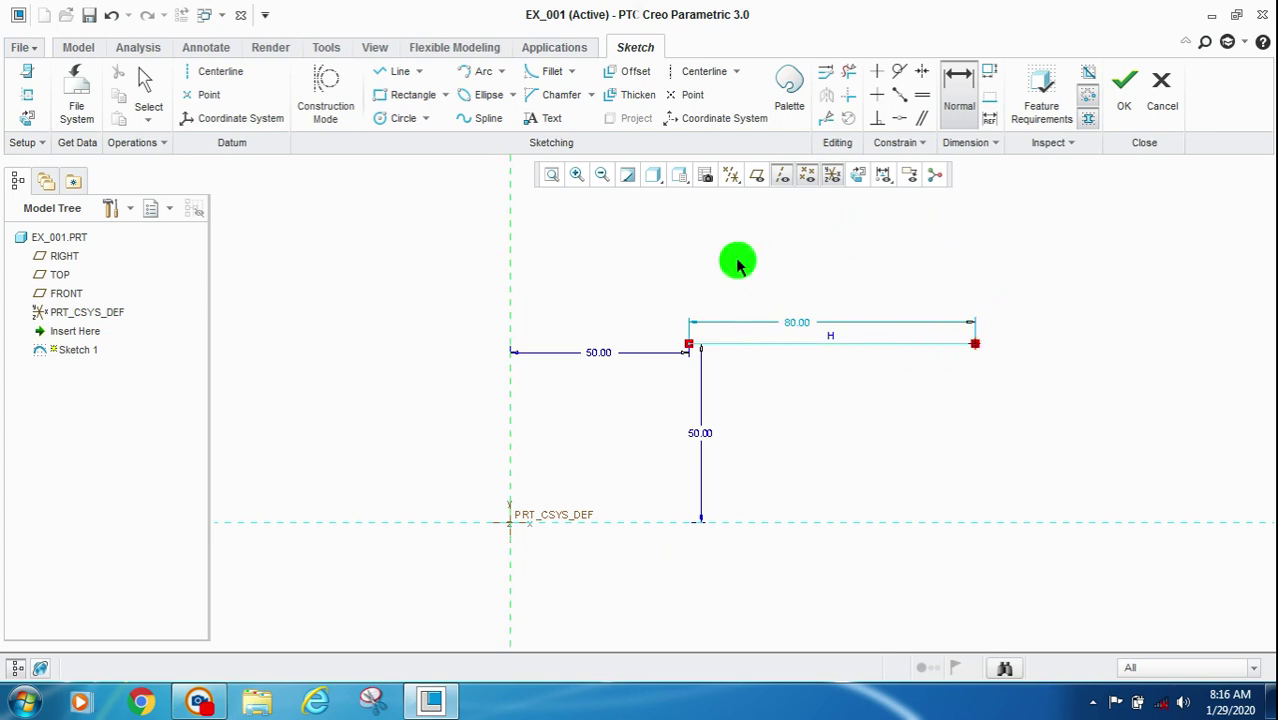
middle_click(730, 252)
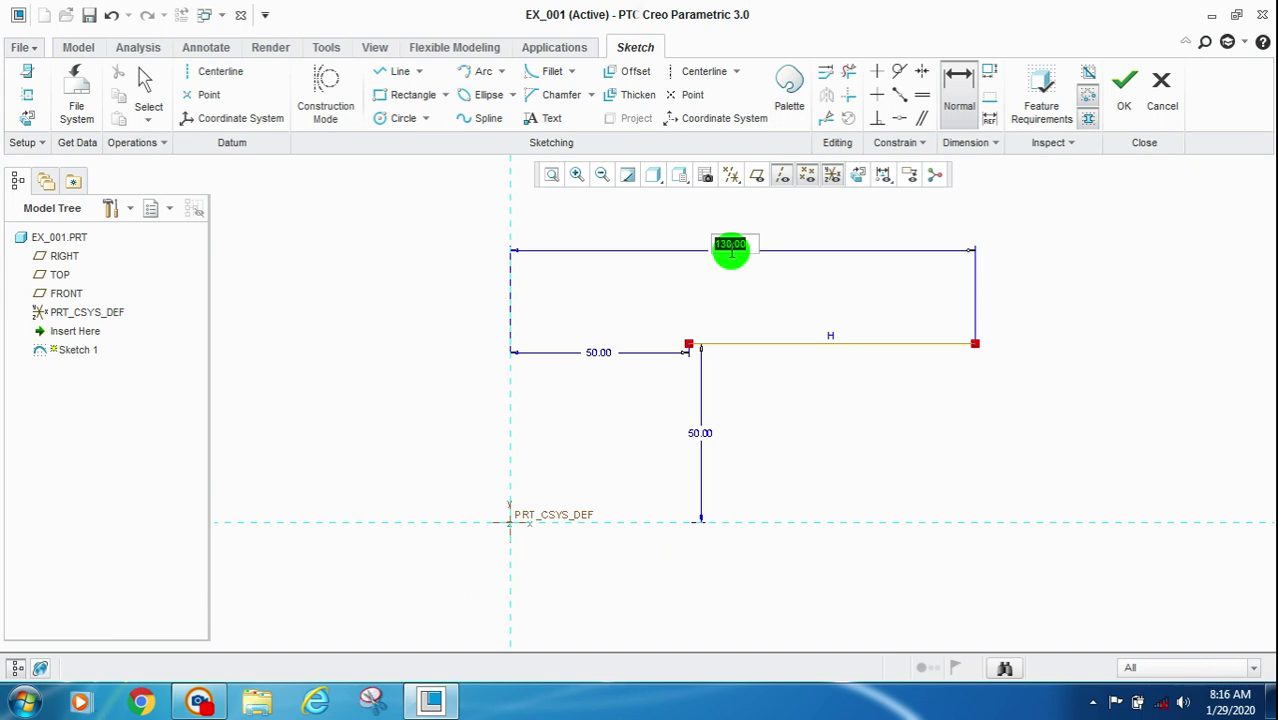
key(Return)
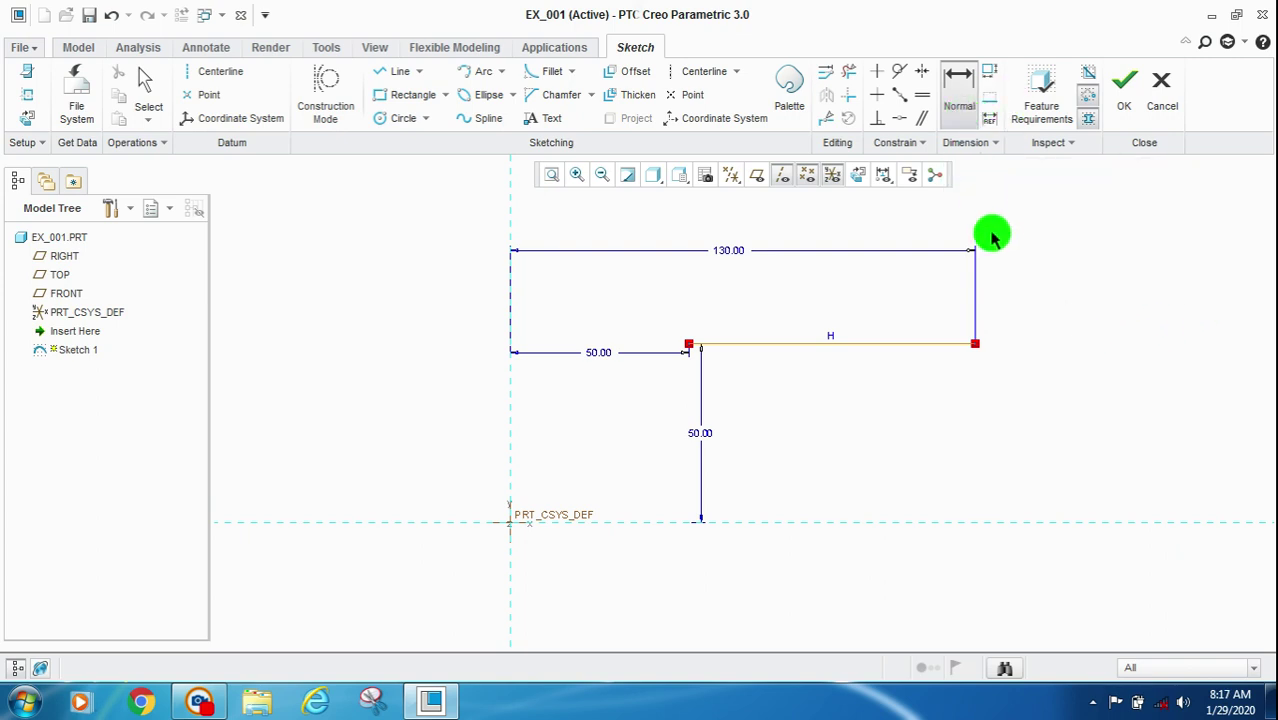
middle_click(1027, 298)
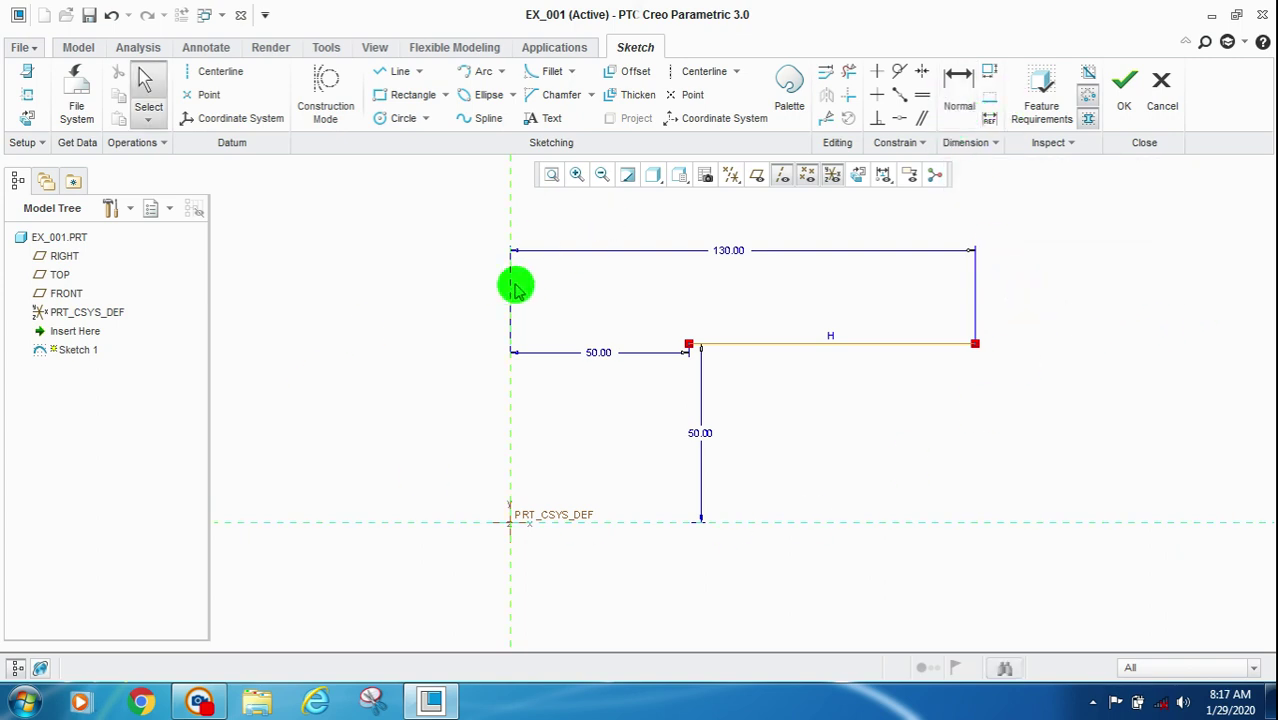
Accept the dimensioned line sketch and exit sketching.
scroll(696, 330, down, 1)
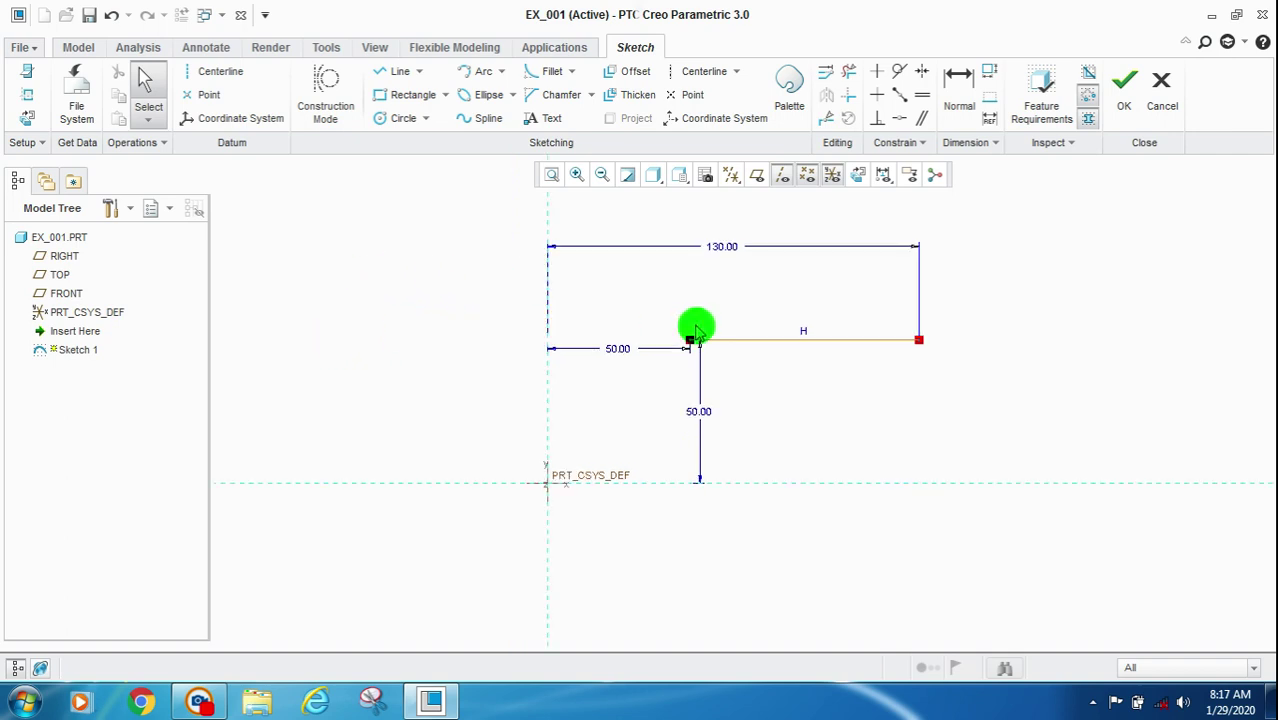
scroll(800, 350, up, 1)
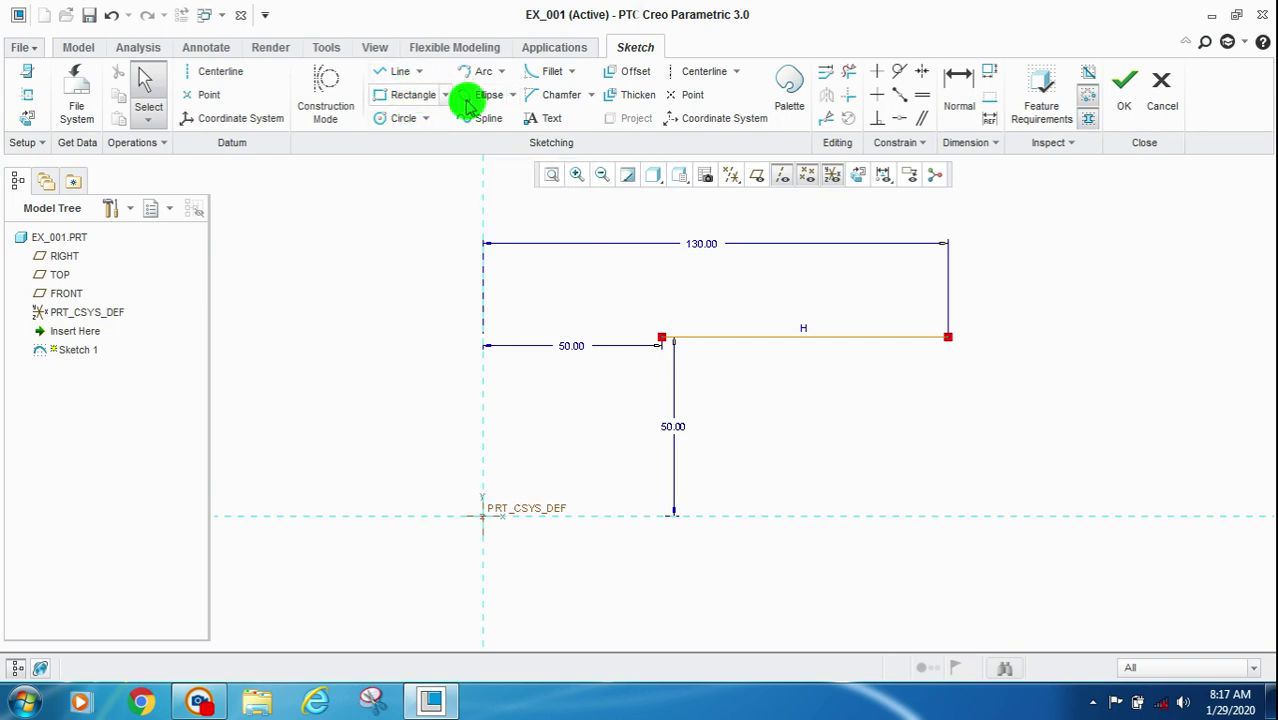
click(1126, 95)
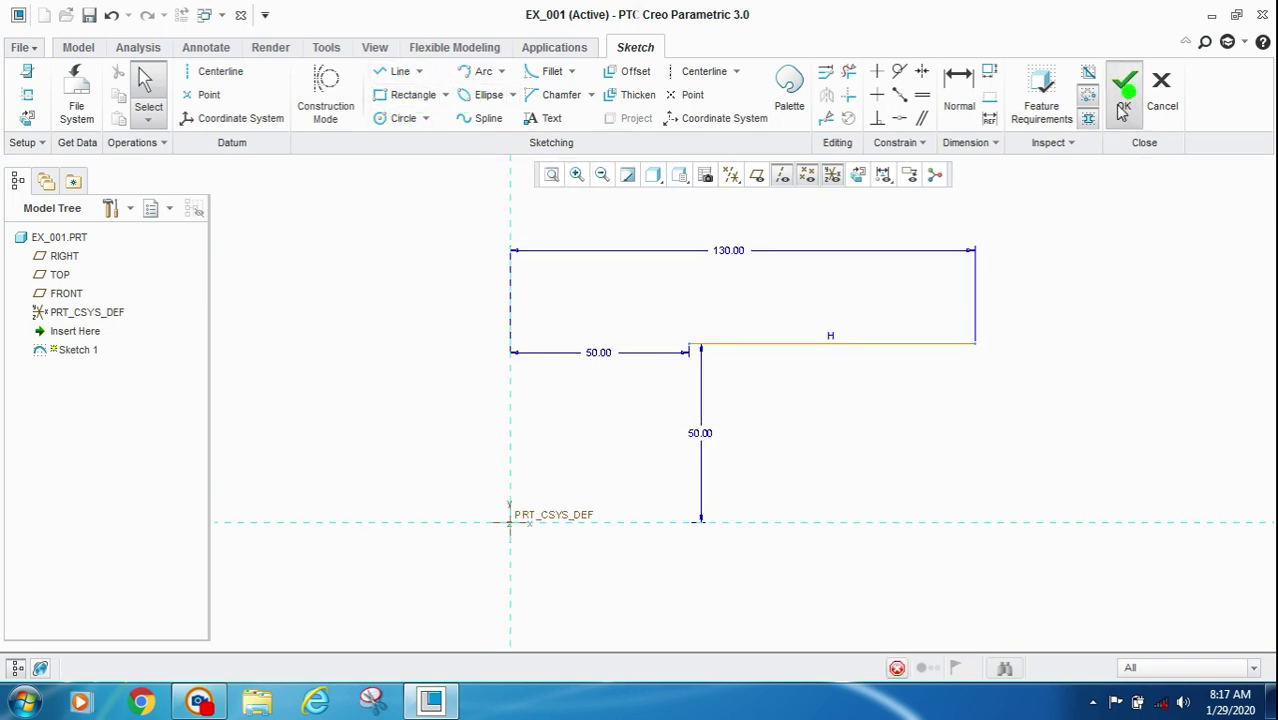